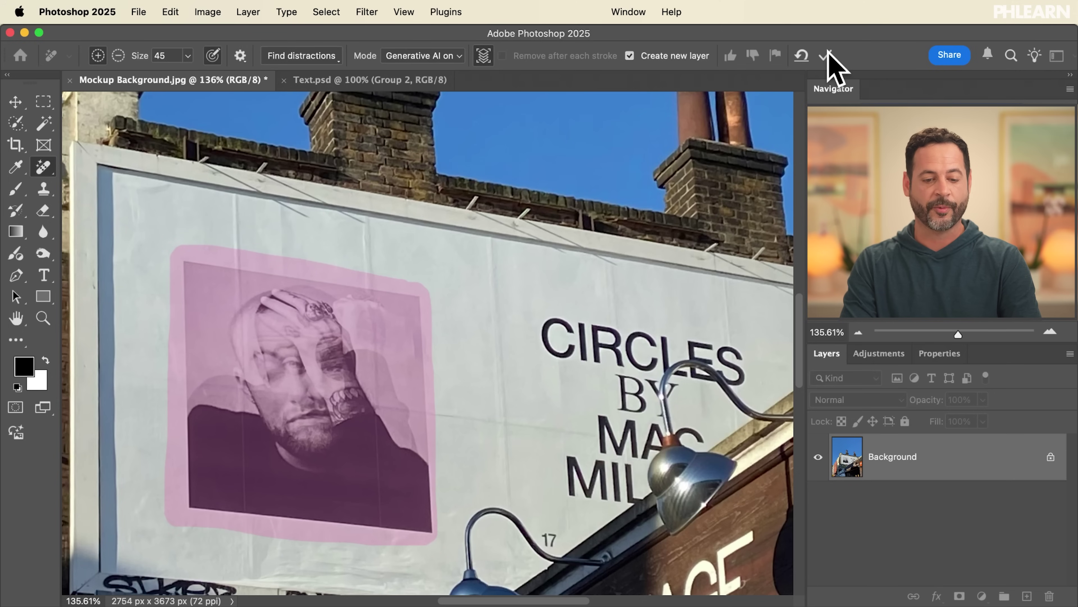
Erase the portrait and the large CIRCLES lettering block from the billboard with the Remove tool
{"action": "key", "text": "Return"}
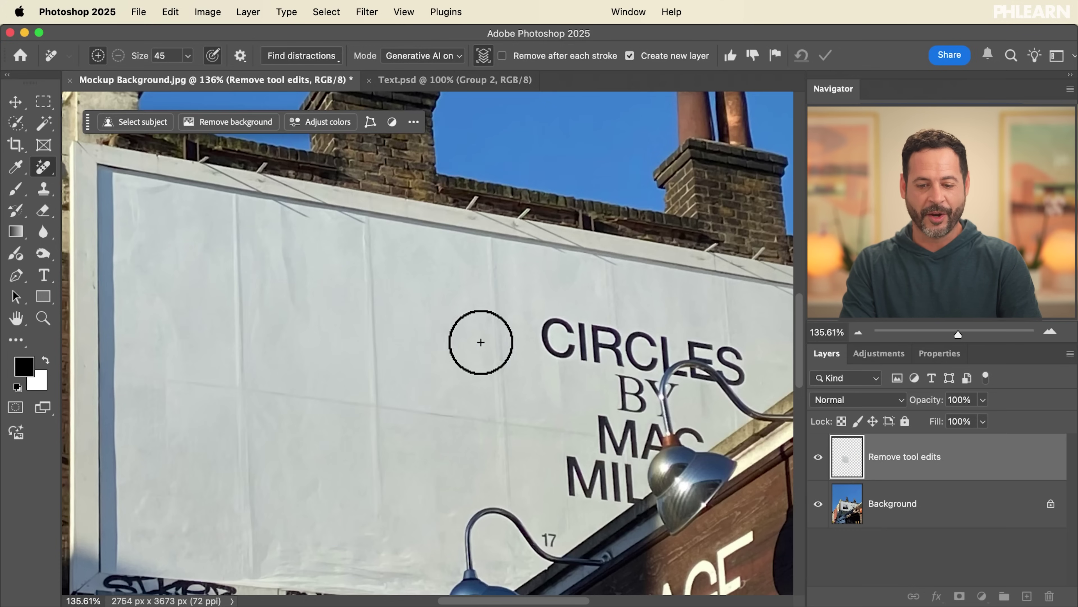
{"action": "scroll", "coordinate": [481, 342], "scroll_direction": "up", "scroll_amount": 3}
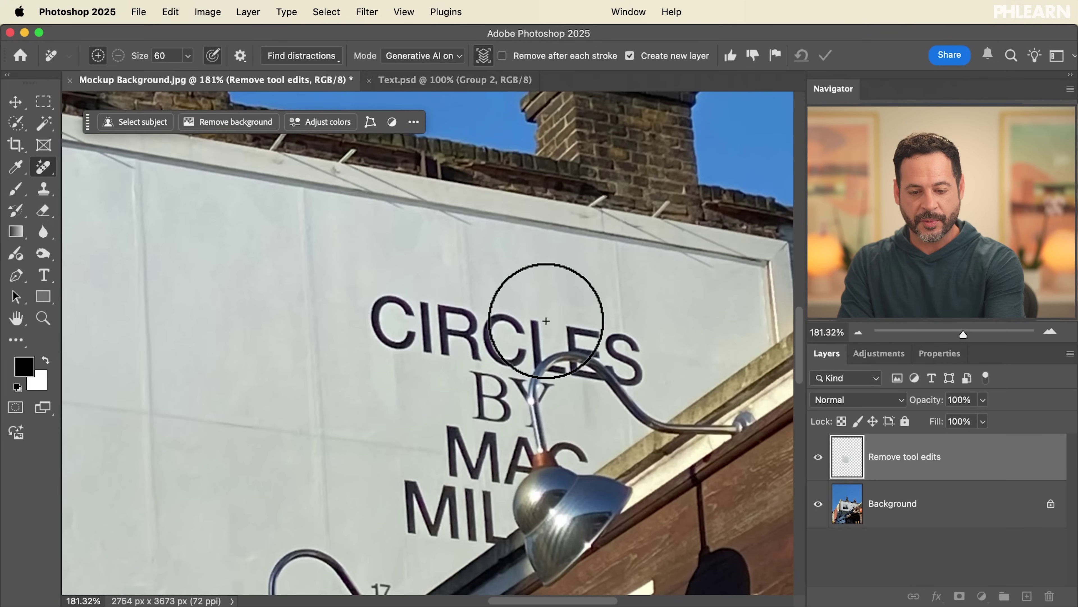
{"action": "mouse_move", "coordinate": [620, 312]}
{"action": "left_mouse_down"}
{"action": "mouse_move", "coordinate": [643, 330]}
{"action": "mouse_move", "coordinate": [645, 369]}
{"action": "left_mouse_up"}
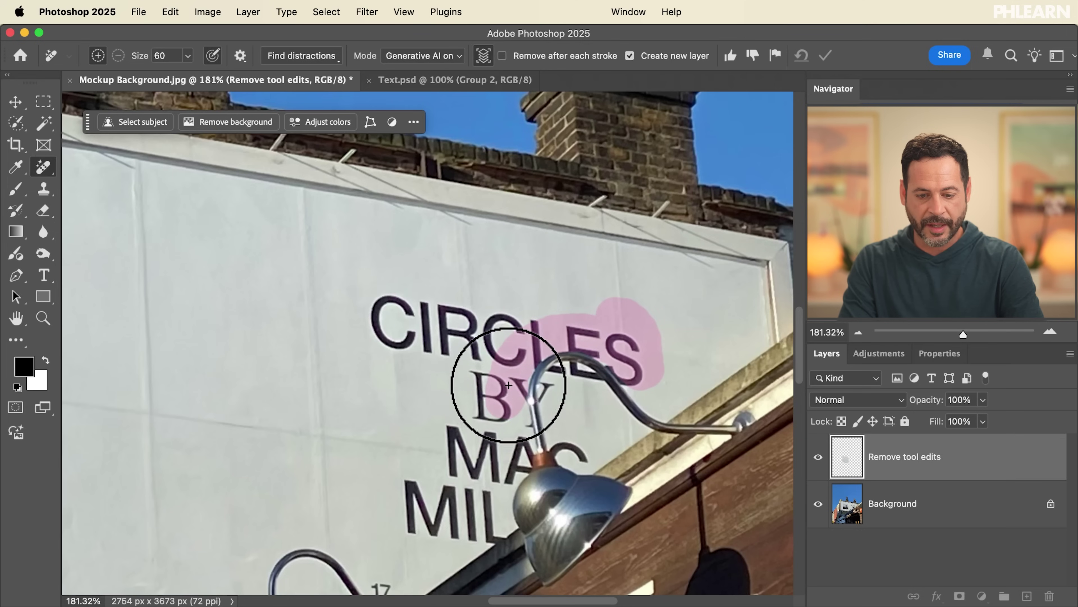
{"action": "left_click_drag", "start_coordinate": [509, 387], "coordinate": [507, 424]}
{"action": "mouse_move", "coordinate": [500, 471]}
{"action": "left_mouse_down"}
{"action": "mouse_move", "coordinate": [489, 530]}
{"action": "mouse_move", "coordinate": [416, 534]}
{"action": "mouse_move", "coordinate": [380, 416]}
{"action": "mouse_move", "coordinate": [330, 316]}
{"action": "mouse_move", "coordinate": [476, 272]}
{"action": "mouse_move", "coordinate": [570, 290]}
{"action": "mouse_move", "coordinate": [608, 310]}
{"action": "left_mouse_up"}
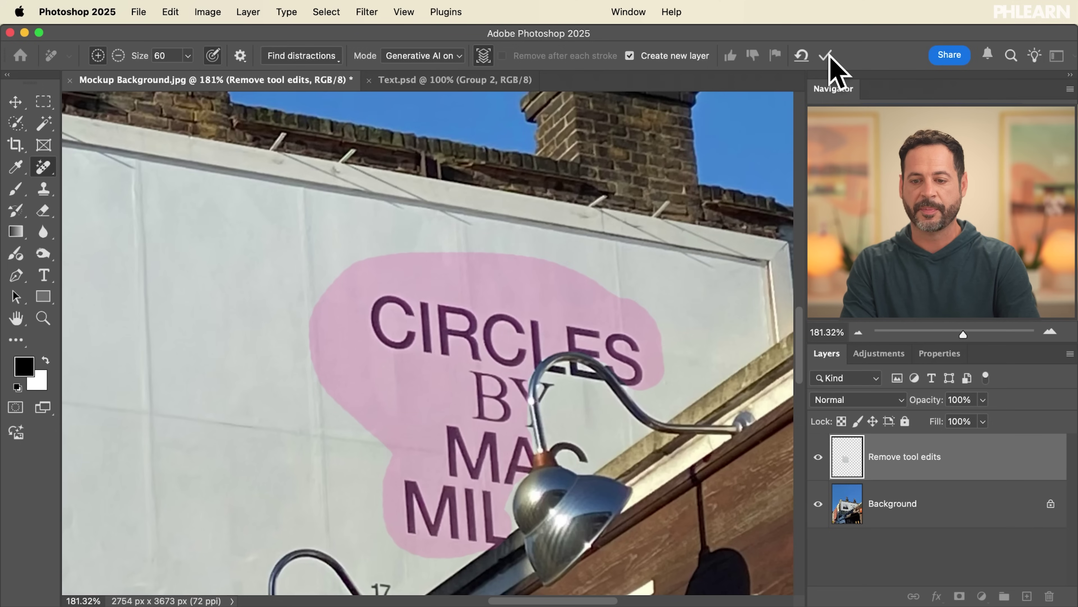
{"action": "key", "text": "Return"}
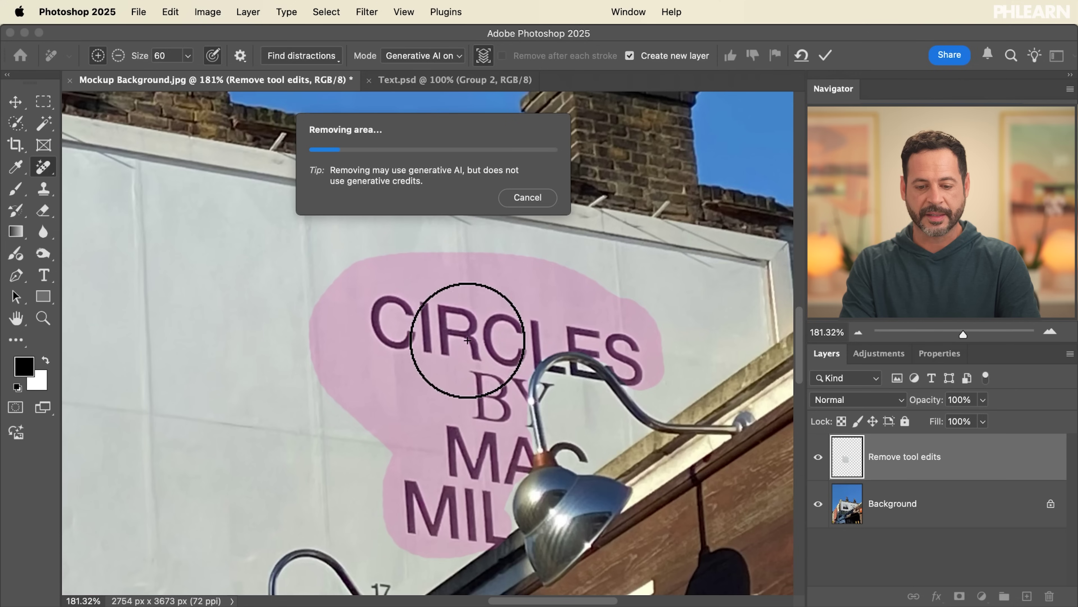
Remove the leftover letter fragments inside the lamp arm and the small 17 above the shop sign, using a size 15 Remove brush
{"action": "scroll", "coordinate": [580, 440], "scroll_direction": "up", "scroll_amount": 3}
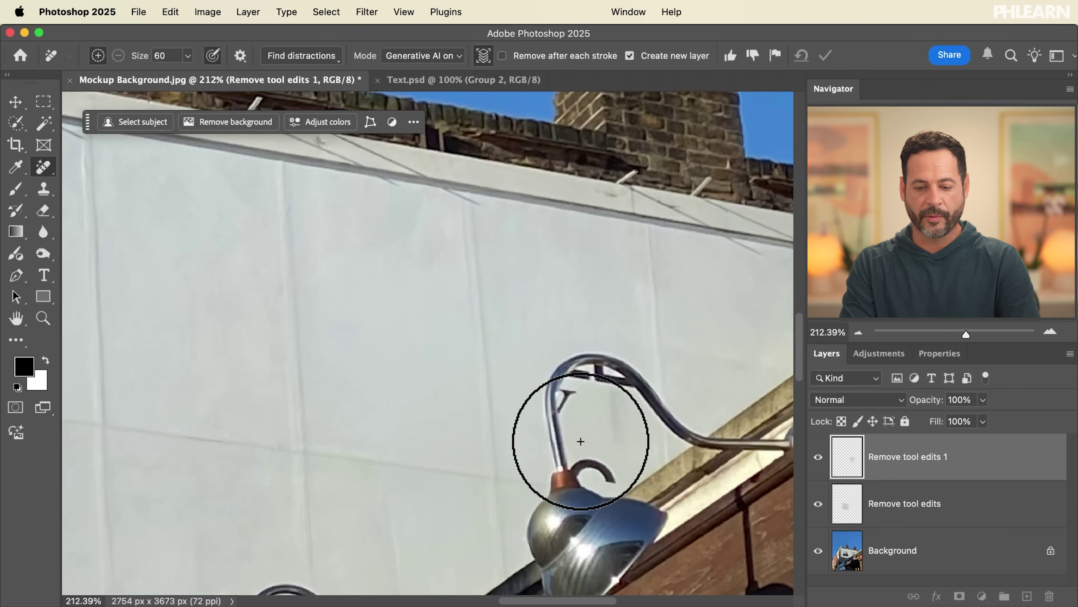
{"action": "scroll", "coordinate": [590, 416], "scroll_direction": "up", "scroll_amount": 2}
{"action": "key", "text": "bracketleft"}
{"action": "key", "text": "bracketleft"}
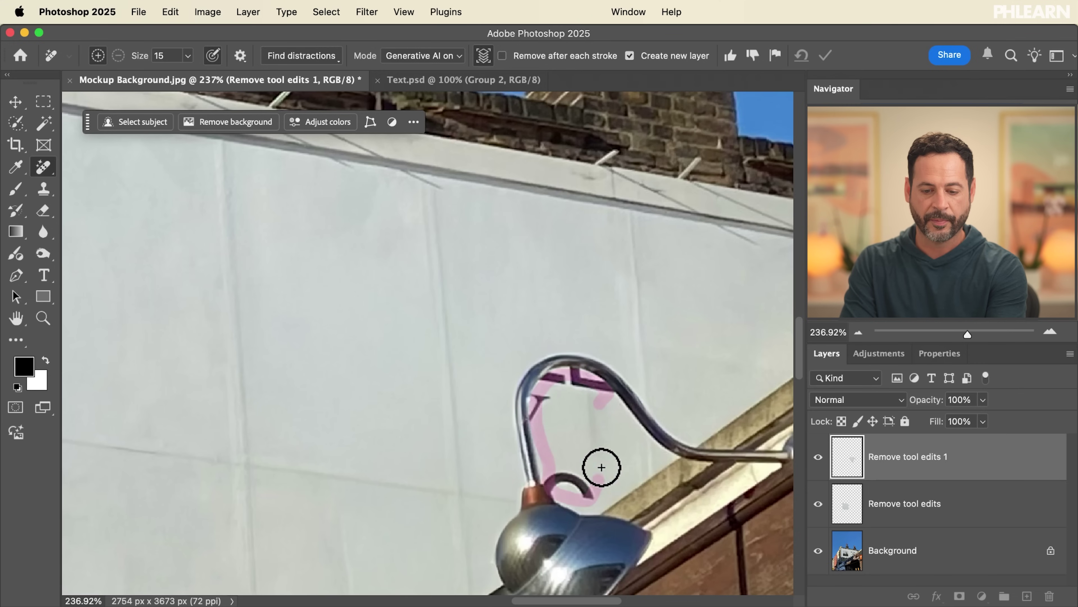
{"action": "left_click_drag", "start_coordinate": [607, 394], "coordinate": [607, 391]}
{"action": "scroll", "coordinate": [607, 390], "scroll_direction": "down", "scroll_amount": 5}
{"action": "scroll", "coordinate": [607, 390], "scroll_direction": "left", "scroll_amount": 2}
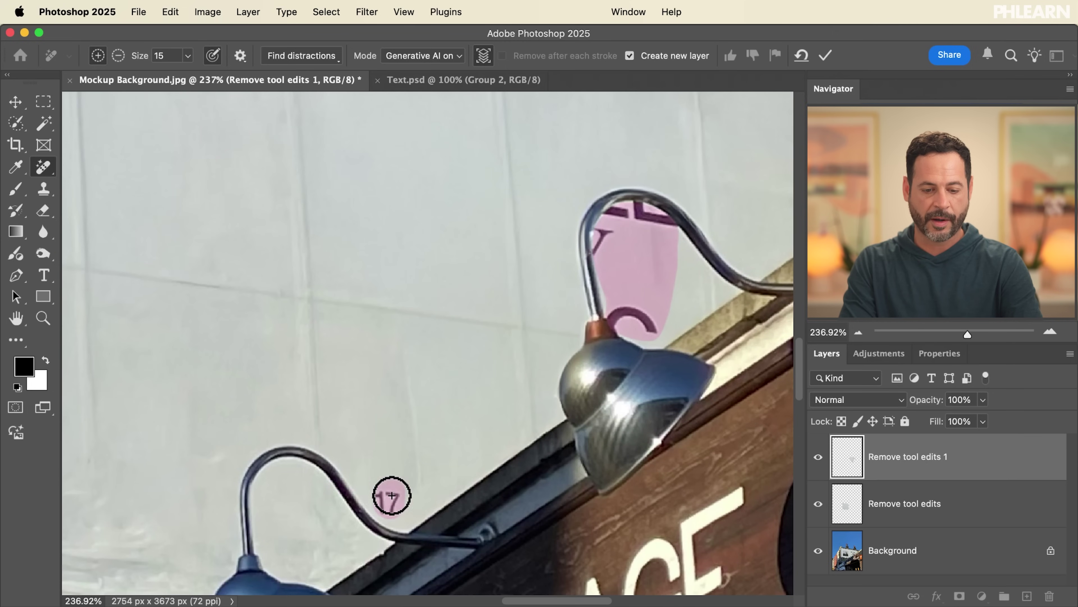
{"action": "left_click", "coordinate": [829, 55]}
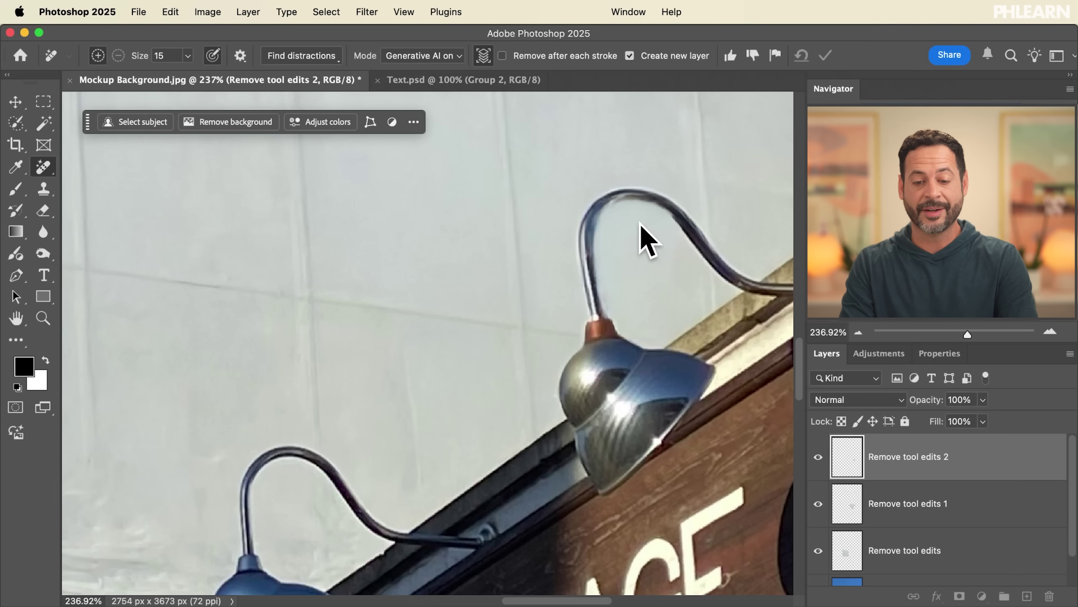
Group the three Remove tool edits layers into a group named Remove
{"action": "scroll", "coordinate": [609, 257], "scroll_direction": "down", "scroll_amount": 6}
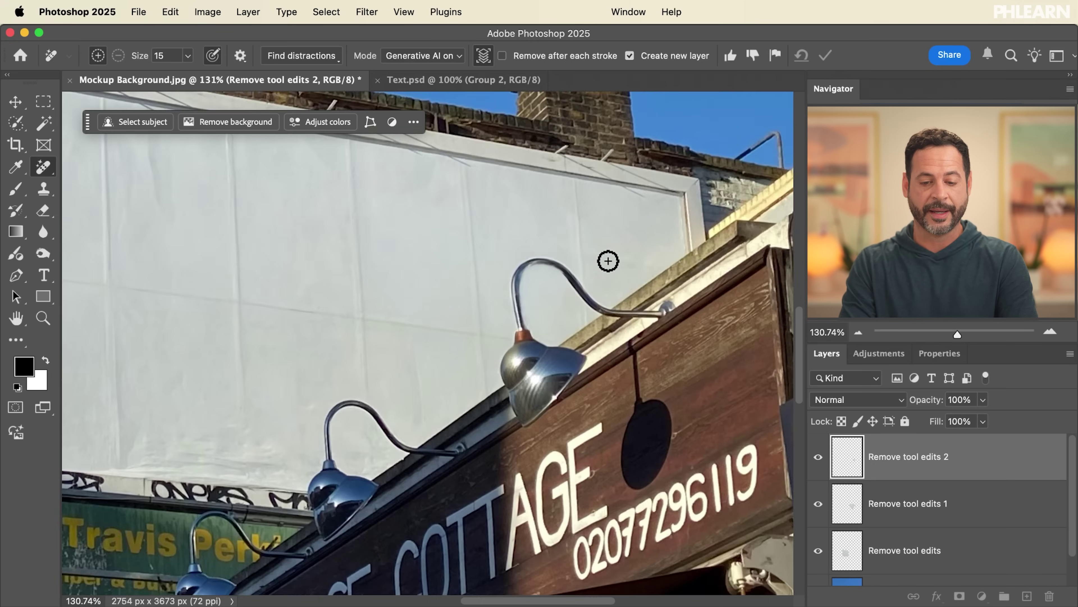
{"action": "left_click", "coordinate": [917, 556], "text": "shift"}
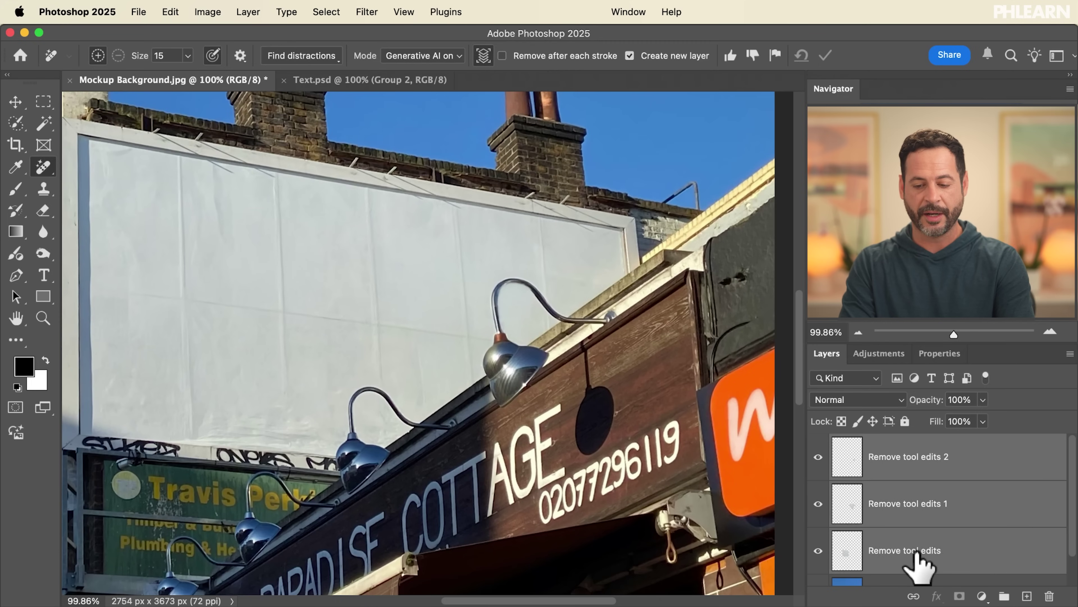
{"action": "key", "text": "super+g"}
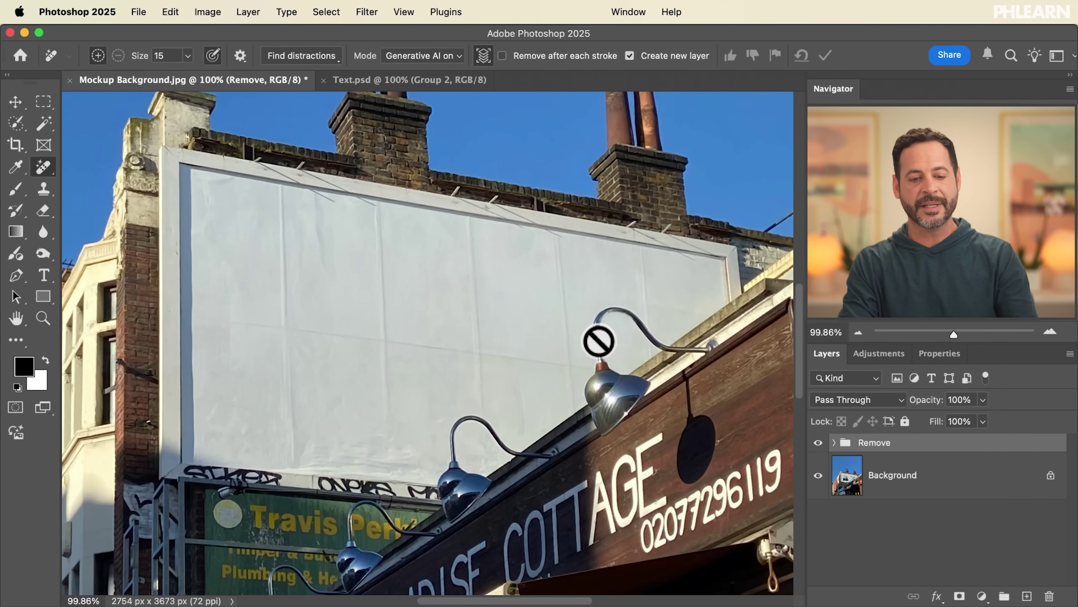
Add a new layer and outline the billboard panel with the Polygonal Lasso, extending its lower right corner across the shop sign
{"action": "key", "text": "v"}
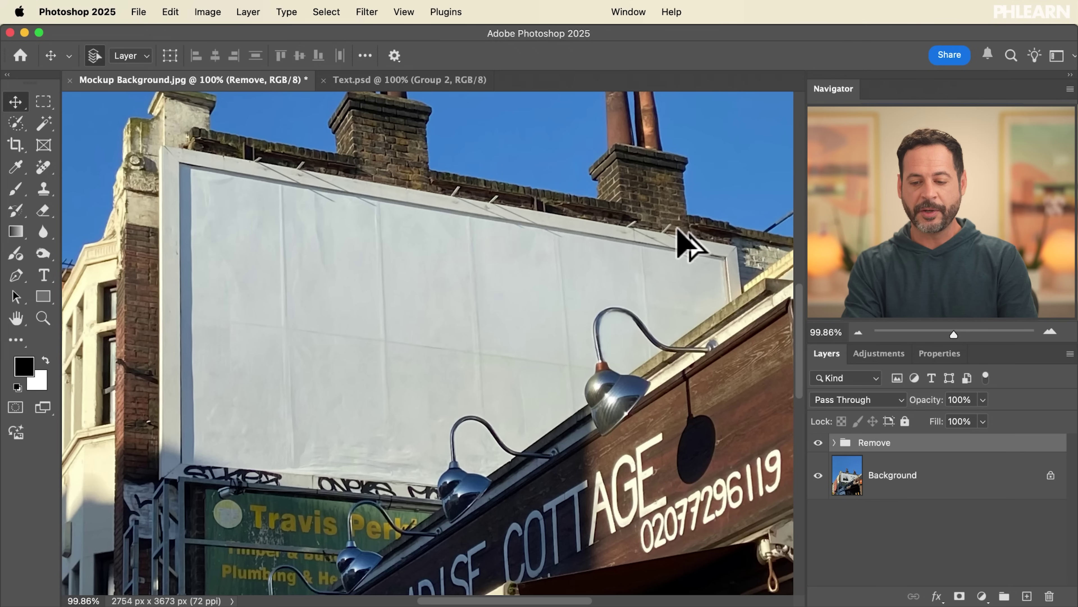
{"action": "key", "text": "super+shift+alt+n"}
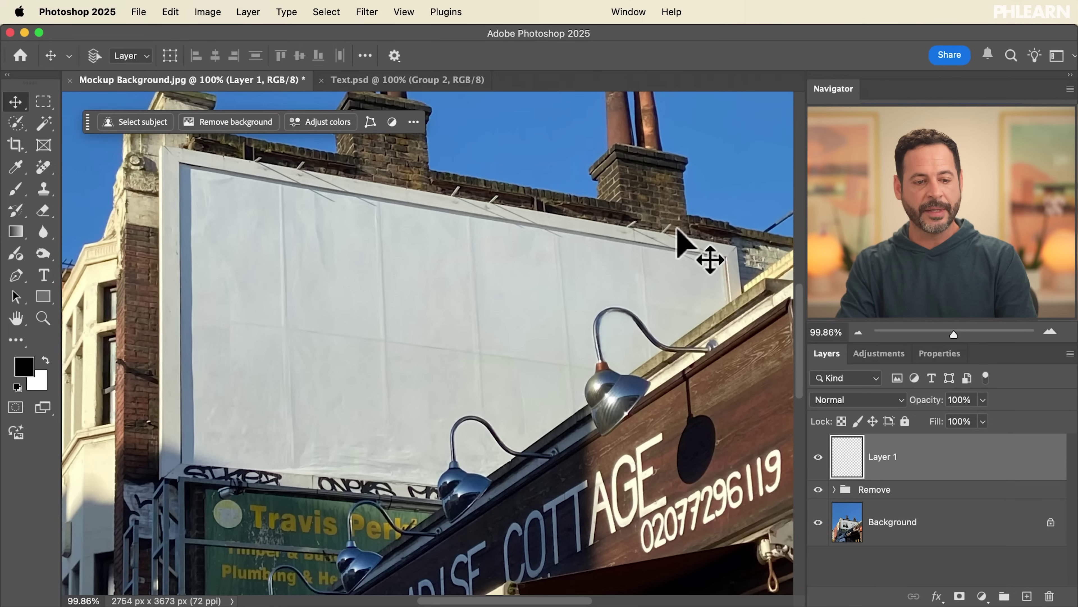
{"action": "right_click", "coordinate": [26, 126]}
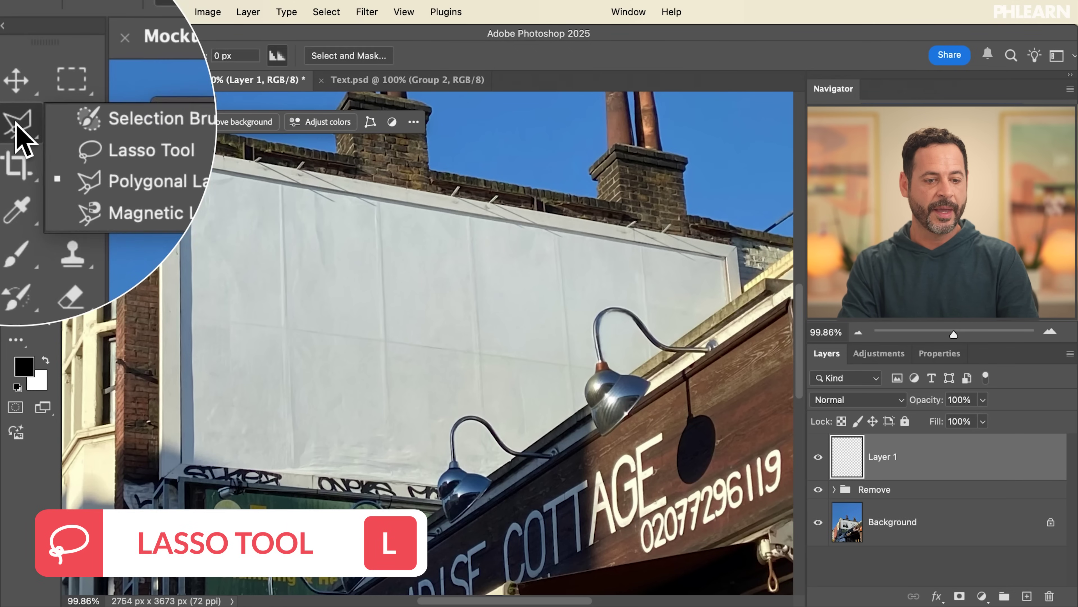
{"action": "left_click", "coordinate": [70, 168]}
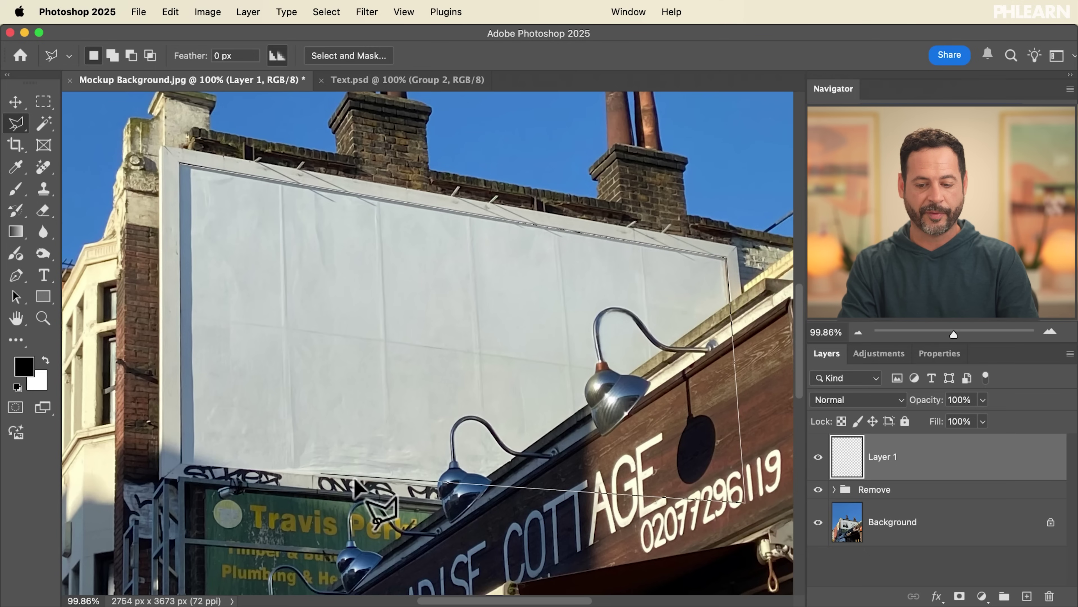
{"action": "left_click", "coordinate": [182, 464]}
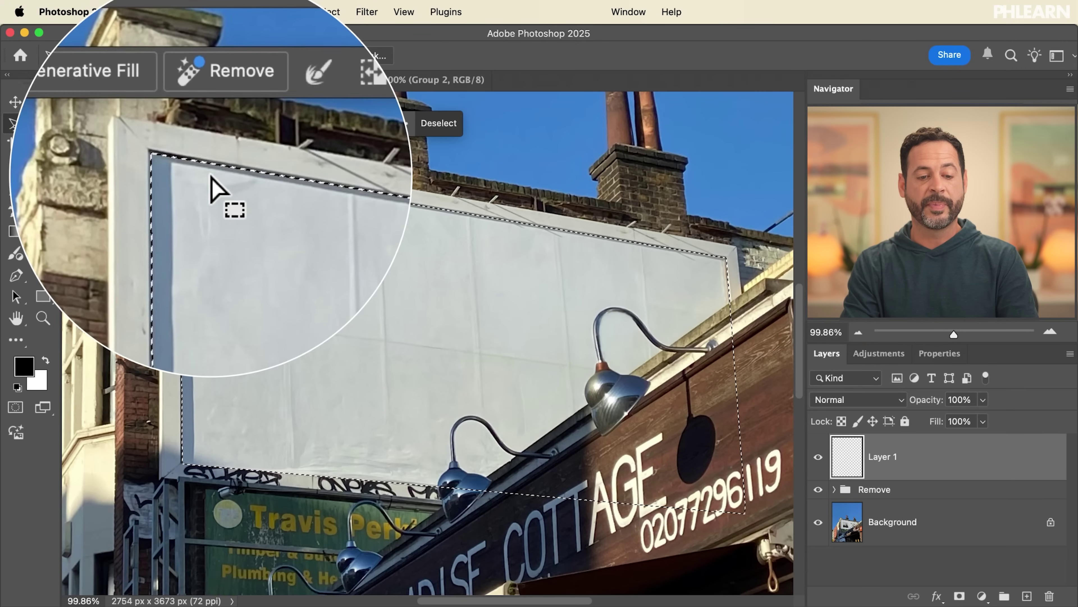
Fill the billboard selection with white and deselect it
{"action": "left_click", "coordinate": [343, 126]}
{"action": "left_click", "coordinate": [379, 239]}
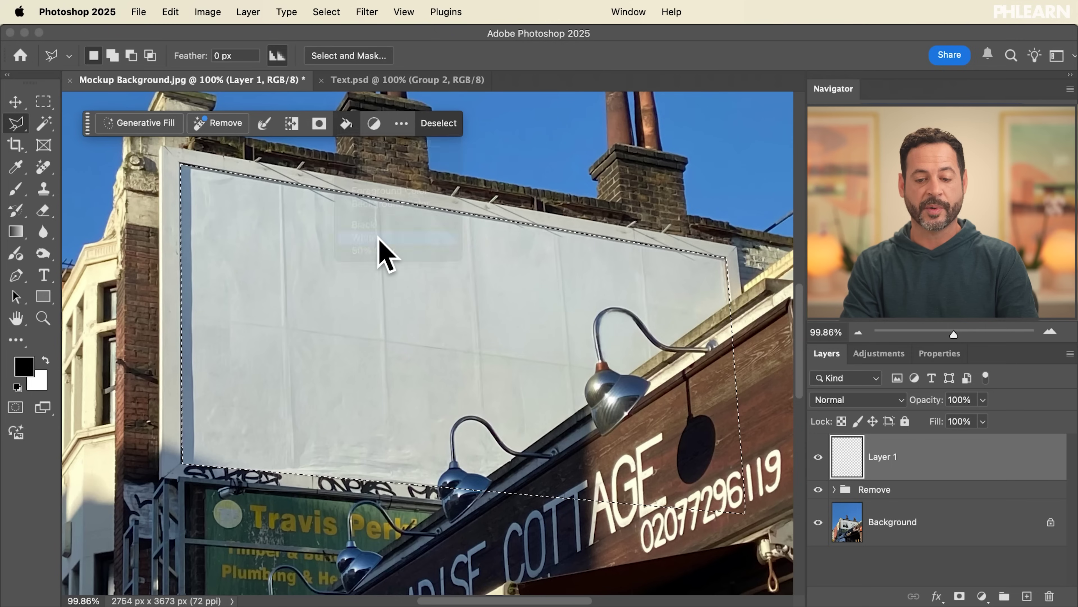
{"action": "left_click", "coordinate": [438, 123]}
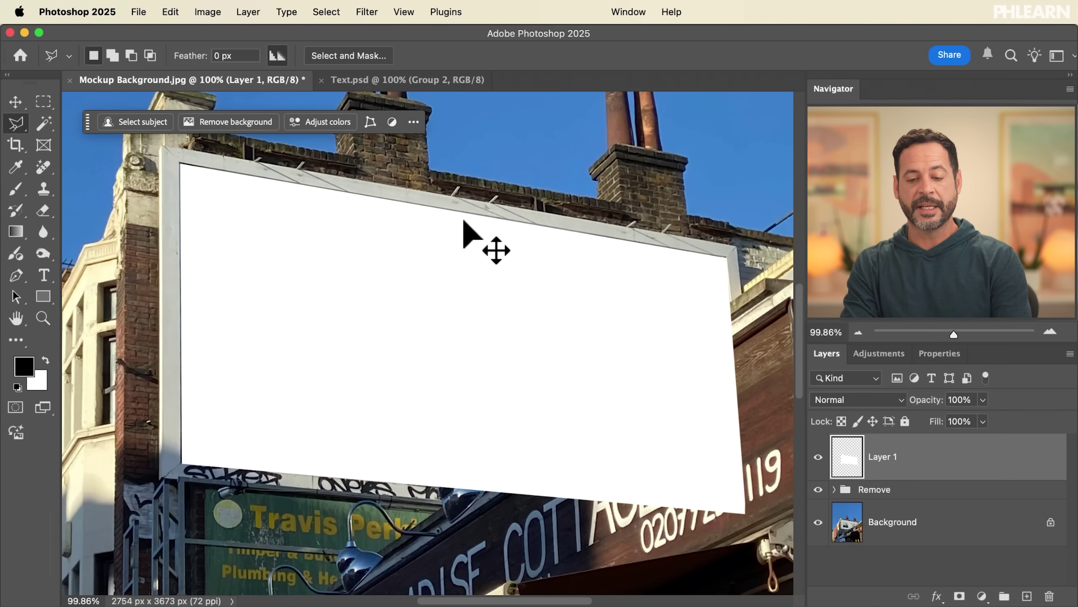
Skew the white shape's right side upward about 8 degrees, then pull its lower right corner down to flatten the perspective
{"action": "key", "text": "super+t"}
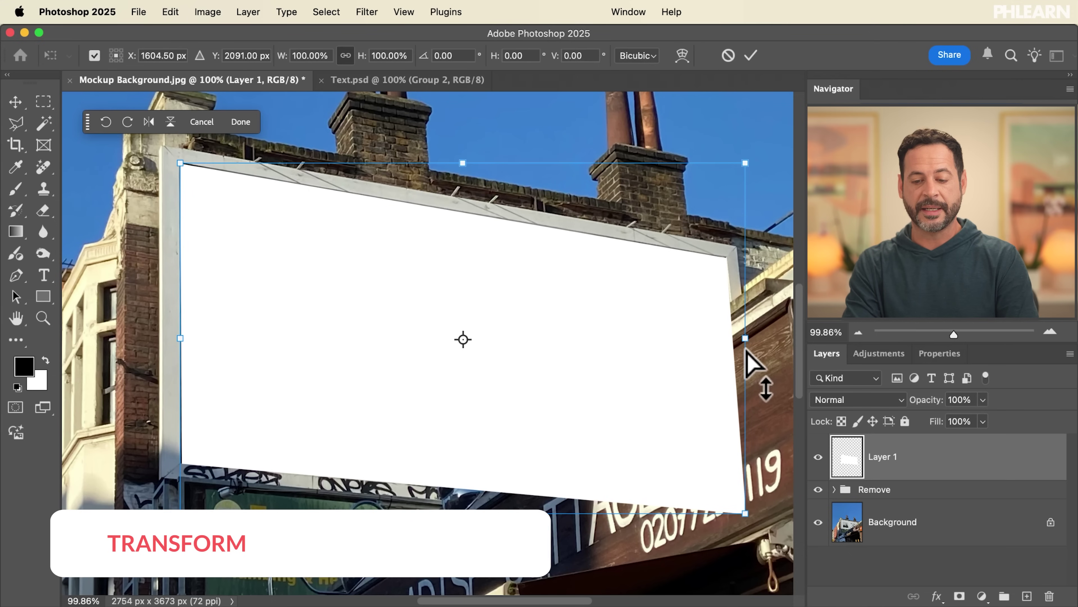
{"action": "left_click_drag", "start_coordinate": [747, 338], "coordinate": [747, 267]}
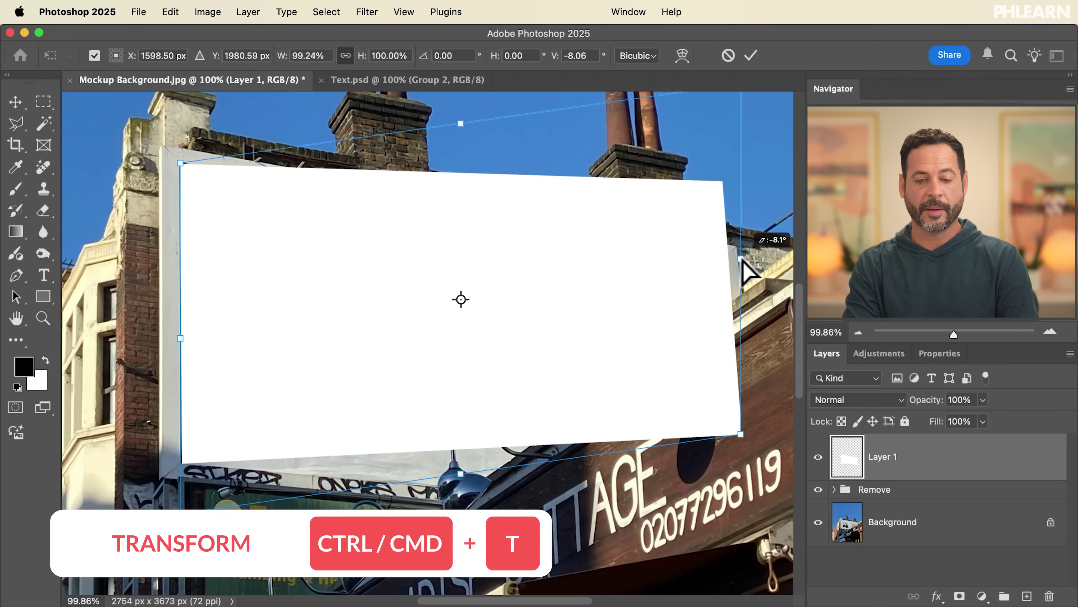
{"action": "key", "text": "Return"}
{"action": "key", "text": "l"}
{"action": "key", "text": "super+t"}
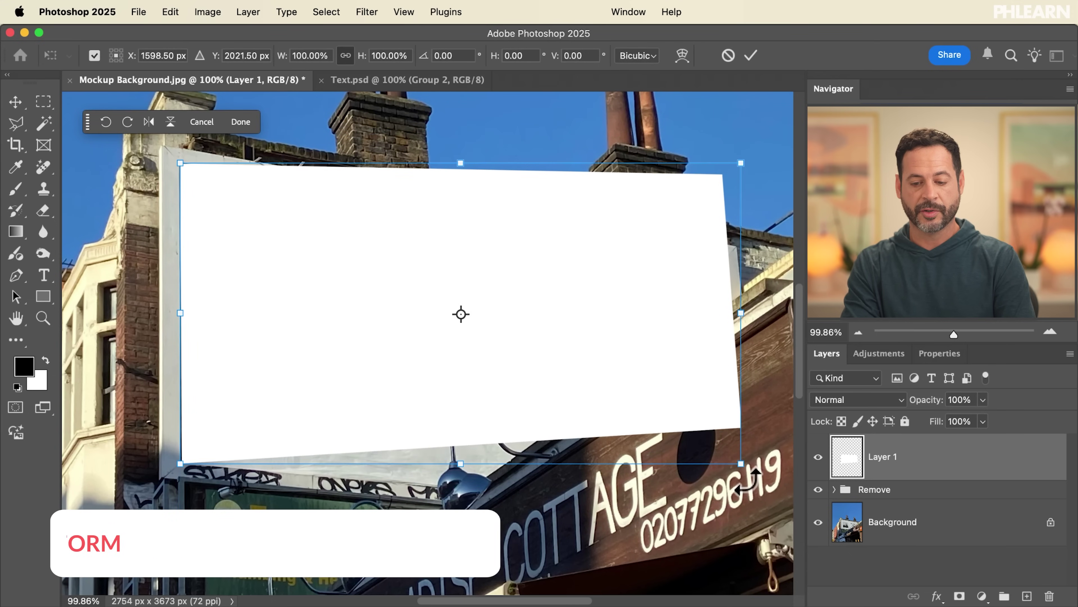
{"action": "left_click_drag", "start_coordinate": [745, 469], "coordinate": [742, 482]}
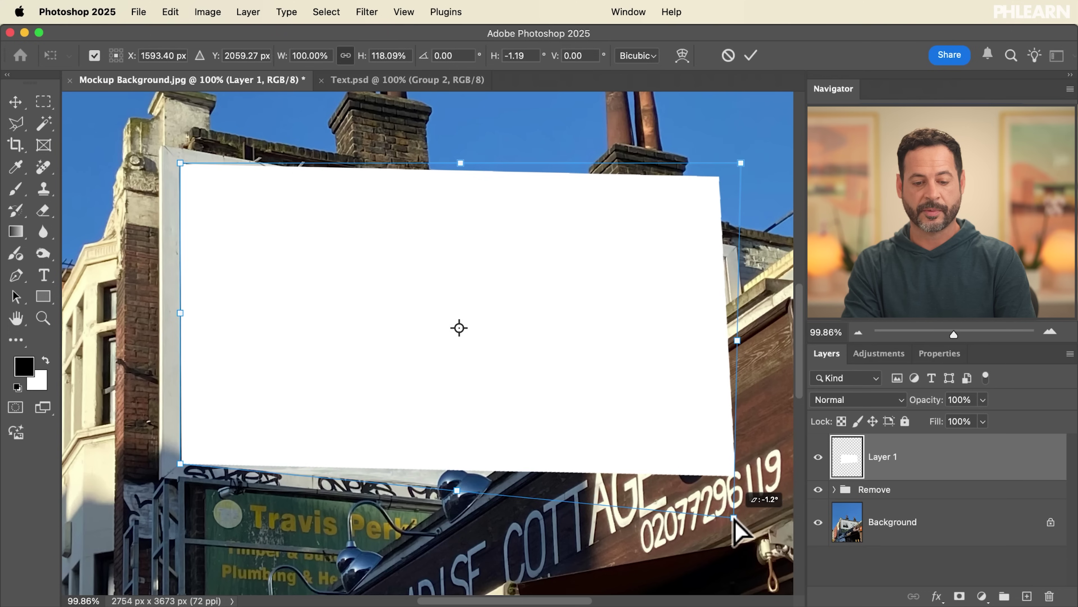
{"action": "key", "text": "Return"}
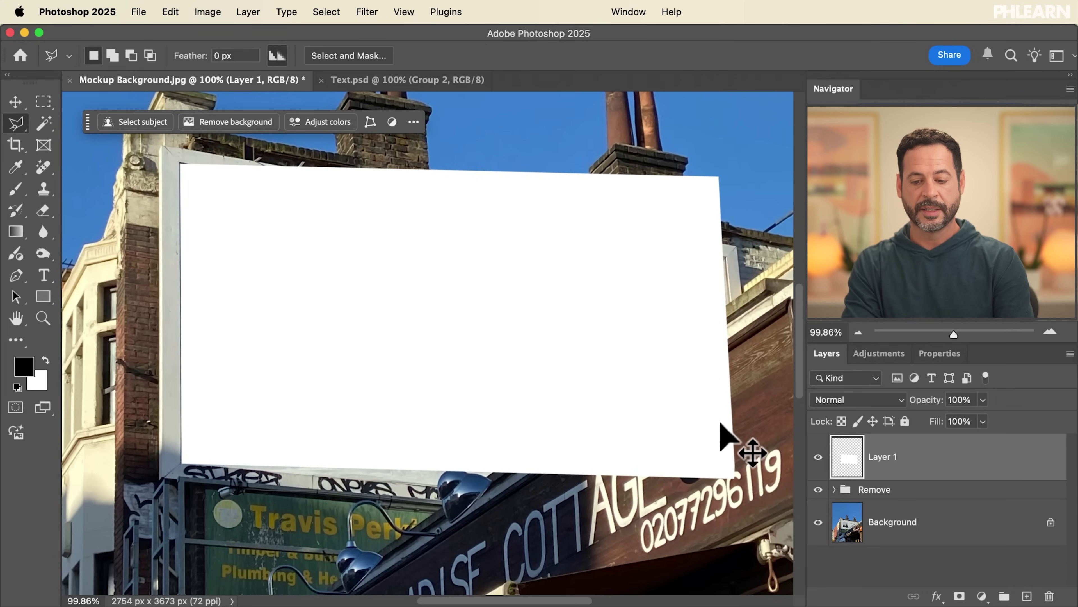
Transform the white shape again, moving its lower right corner slightly inward and up to make the shape nearly rectangular
{"action": "key", "text": "super+t"}
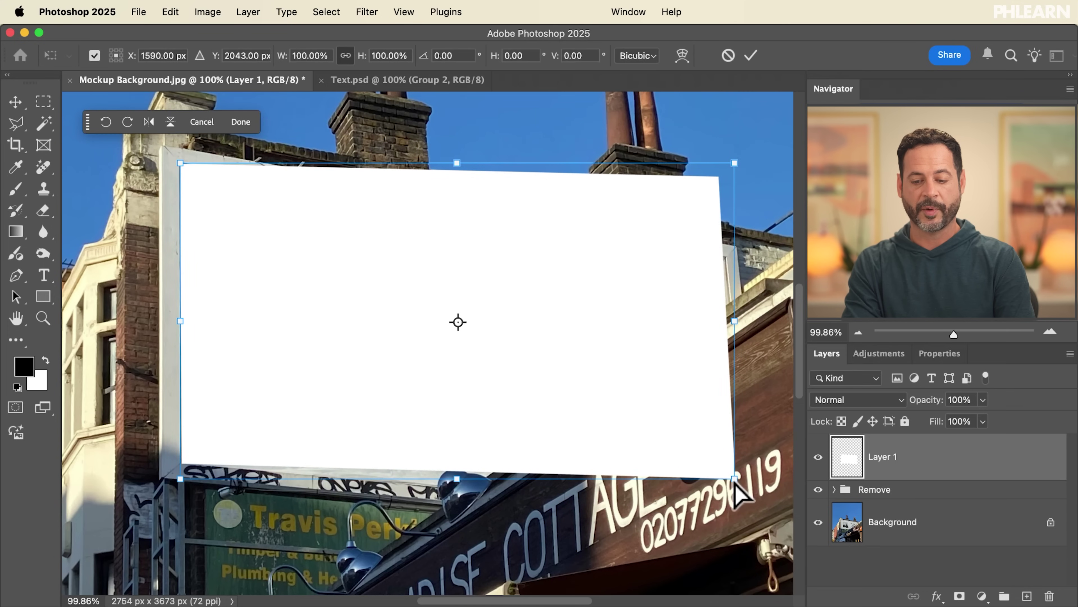
{"action": "left_click_drag", "start_coordinate": [734, 478], "coordinate": [726, 480]}
{"action": "key", "text": "Return"}
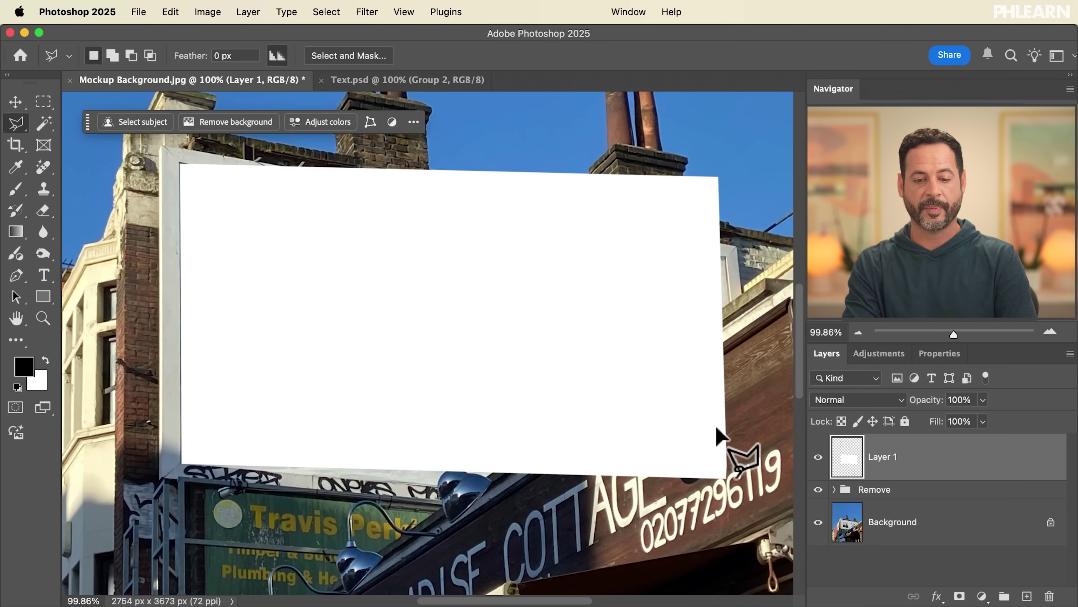
{"action": "key", "text": "super+t"}
{"action": "left_click_drag", "start_coordinate": [728, 478], "coordinate": [727, 470]}
{"action": "key", "text": "Return"}
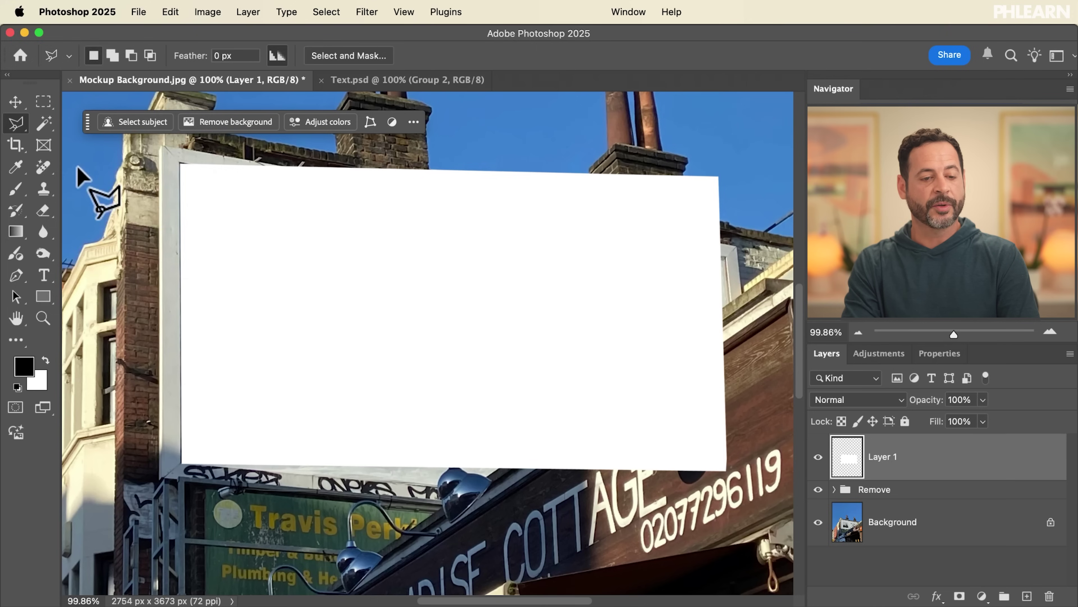
Draw a rectangular marquee selection over the straightened white shape, matching its overall width and height
{"action": "left_click", "coordinate": [43, 102]}
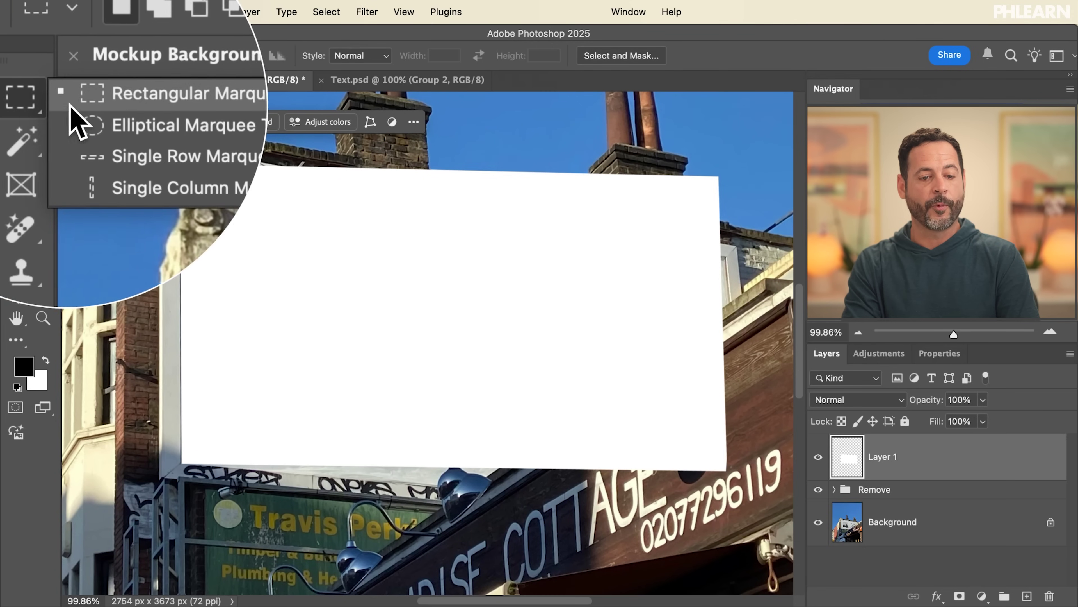
{"action": "left_click", "coordinate": [75, 102]}
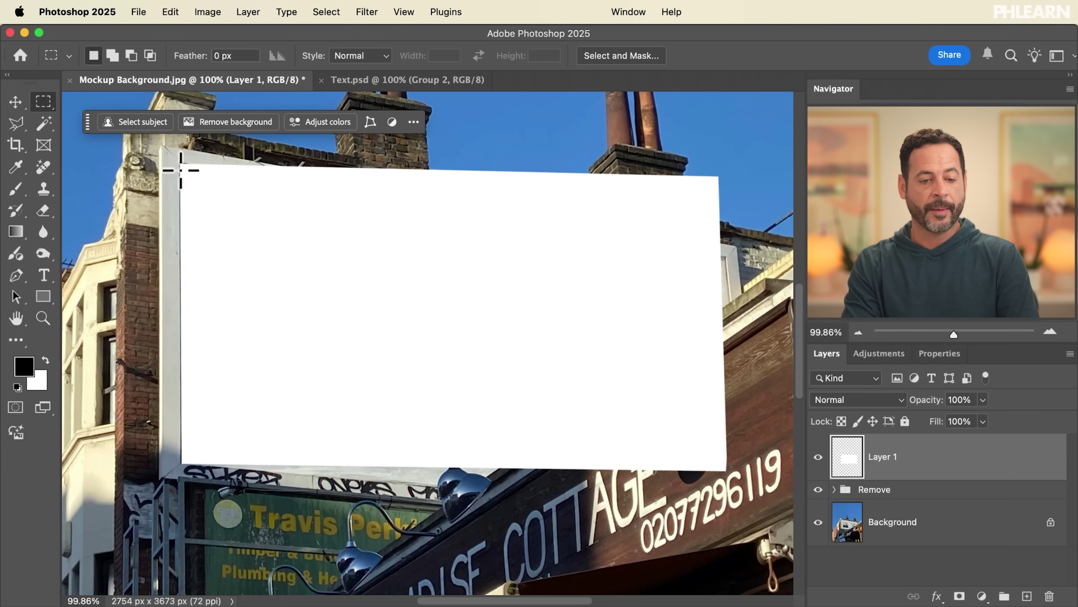
{"action": "left_click_drag", "start_coordinate": [182, 162], "coordinate": [726, 465]}
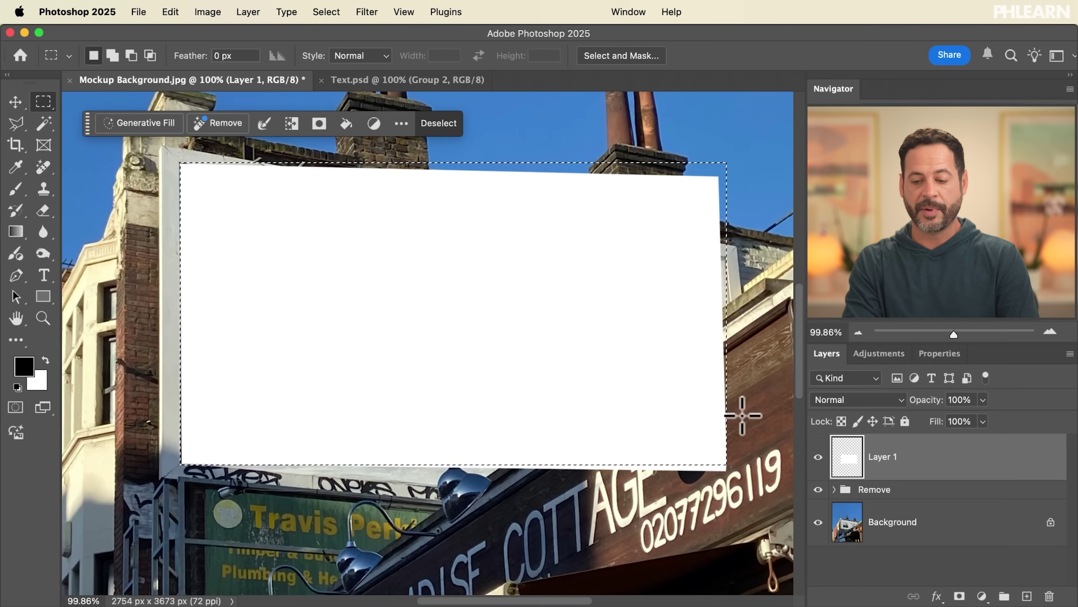
Fill the rectangular selection with white on a new layer and deselect it
{"action": "left_click", "coordinate": [1028, 596]}
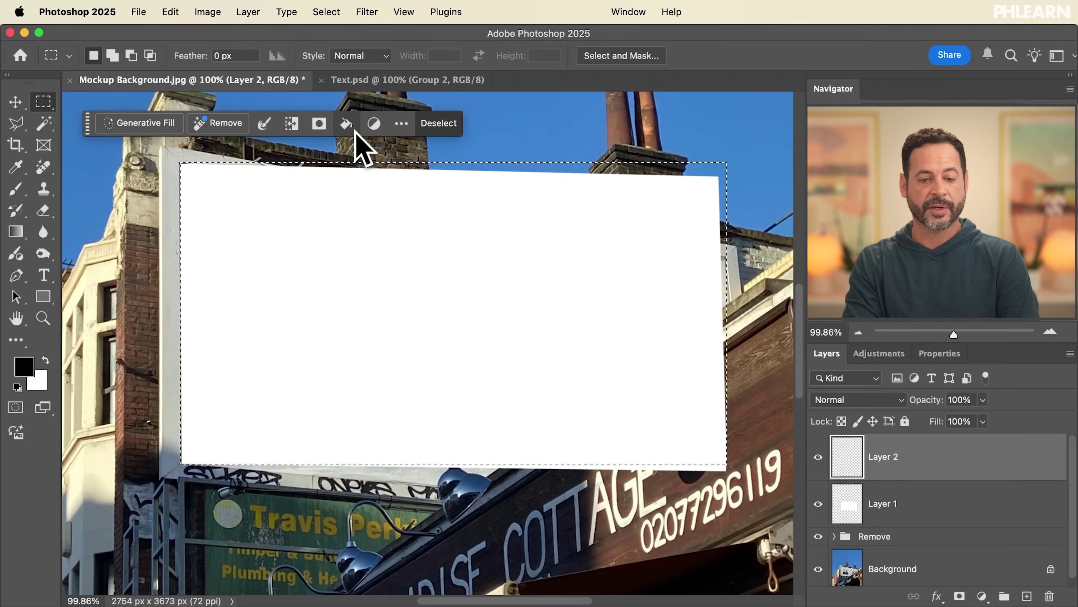
{"action": "left_click", "coordinate": [347, 124]}
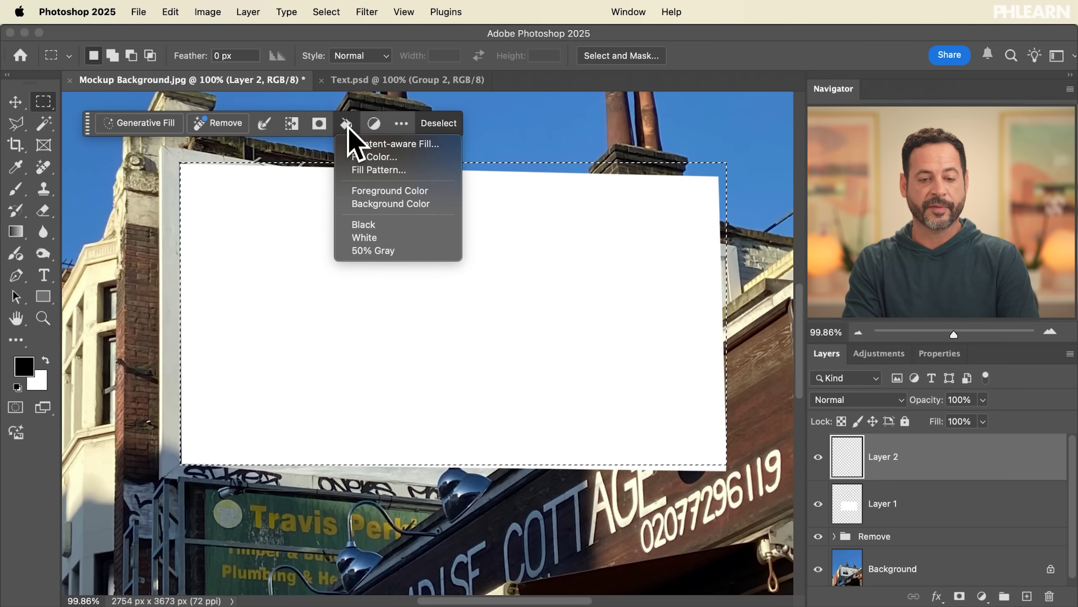
{"action": "left_click", "coordinate": [377, 239]}
{"action": "key", "text": "super+d"}
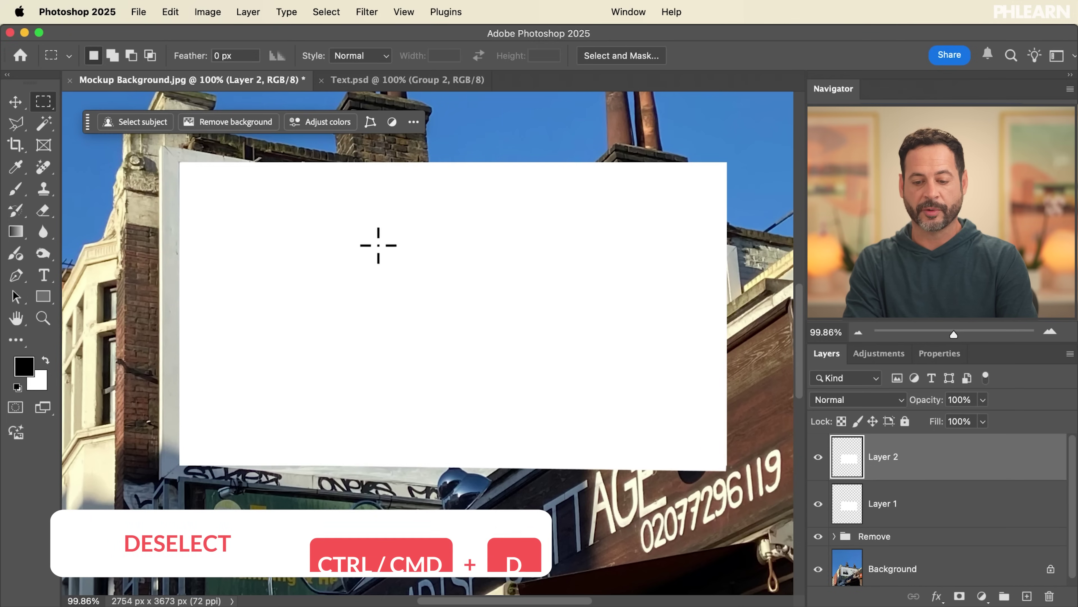
Delete Layer 1, which holds the uneven white reference shape
{"action": "left_click", "coordinate": [927, 525]}
{"action": "key", "text": "Delete"}
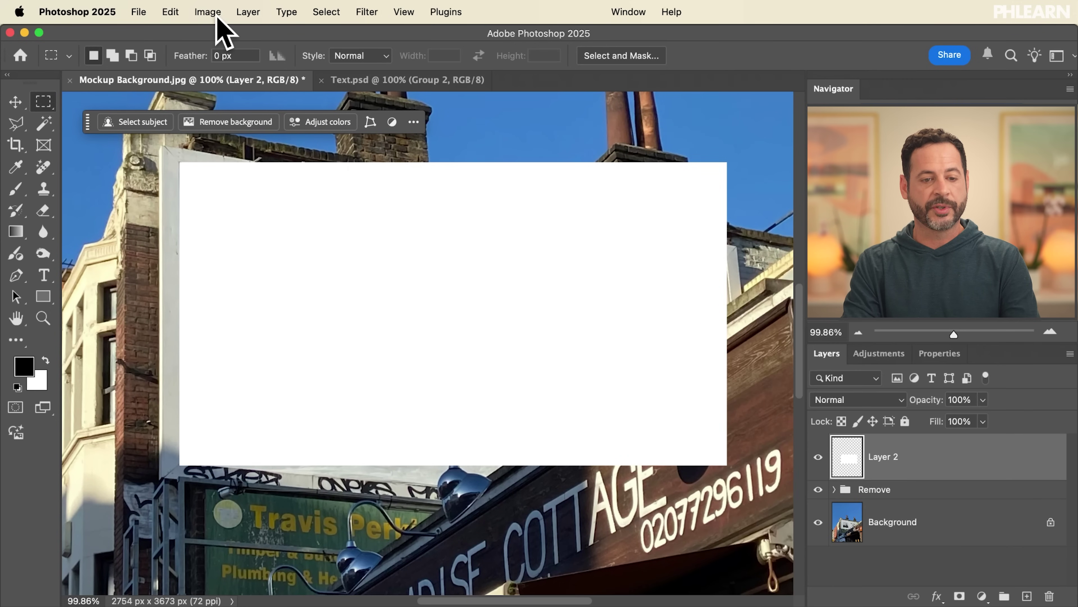
Convert the white rectangle on Layer 2 to a smart object
{"action": "left_click", "coordinate": [248, 11]}
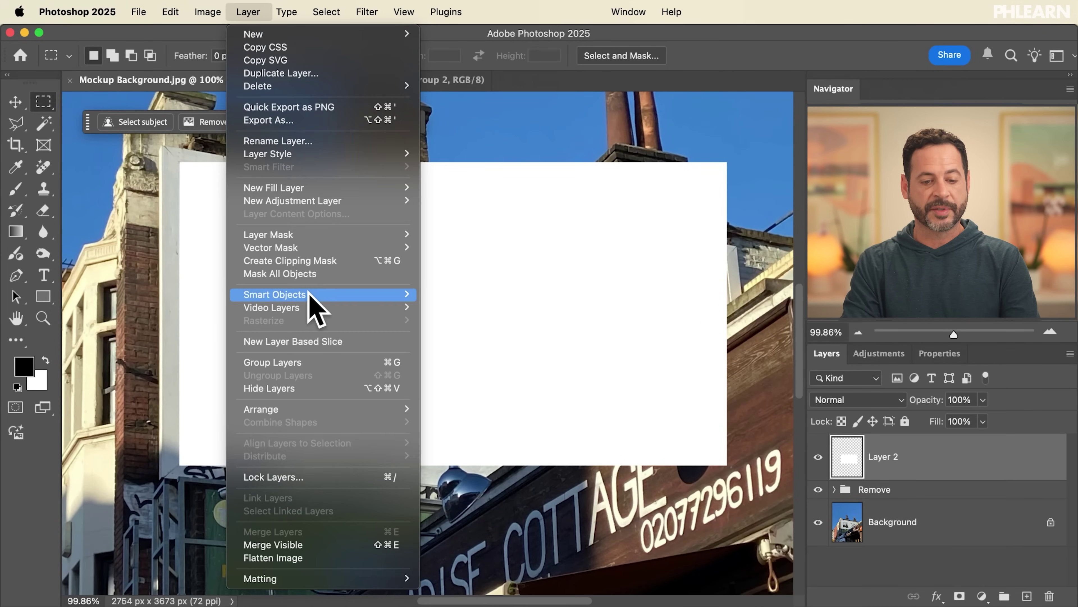
{"action": "mouse_move", "coordinate": [310, 294]}
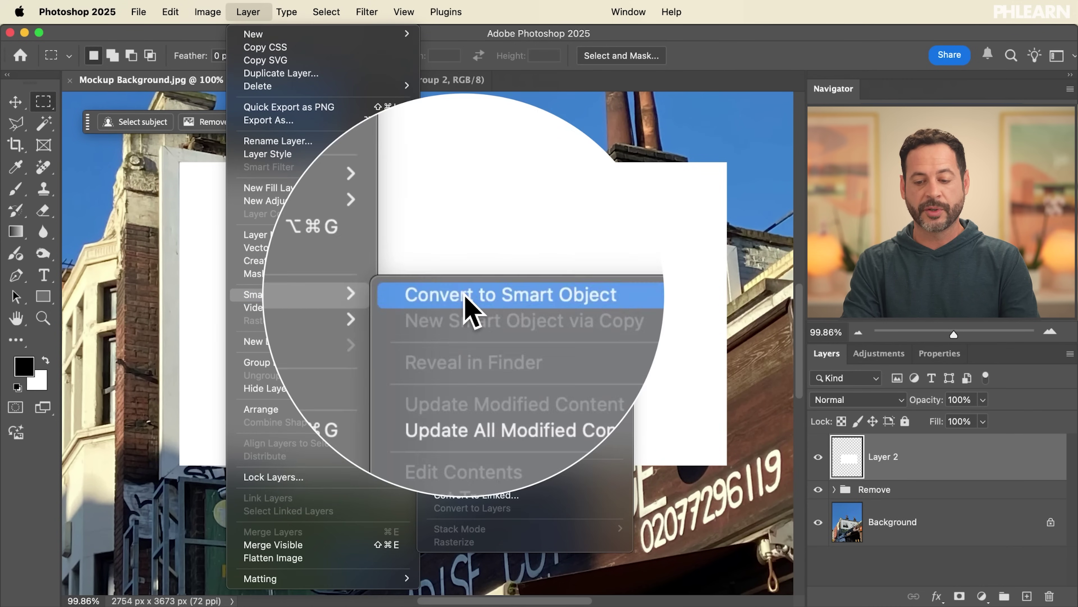
{"action": "left_click", "coordinate": [466, 298]}
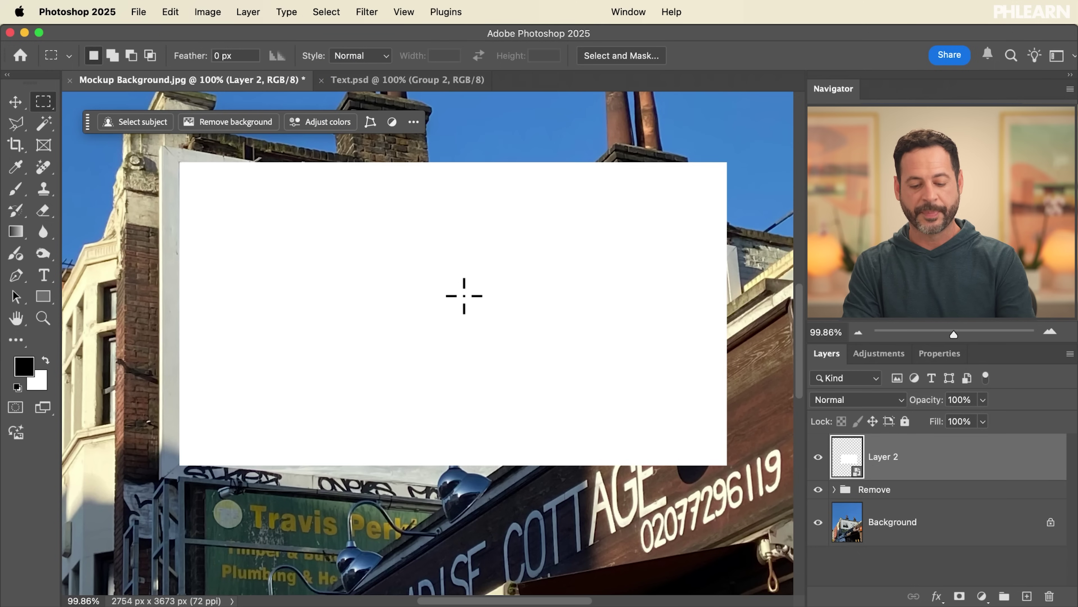
Distort the smart object to the billboard's perspective, lowering its upper right corner to the frame and pulling its lower right corner down and outward
{"action": "key", "text": "super+t"}
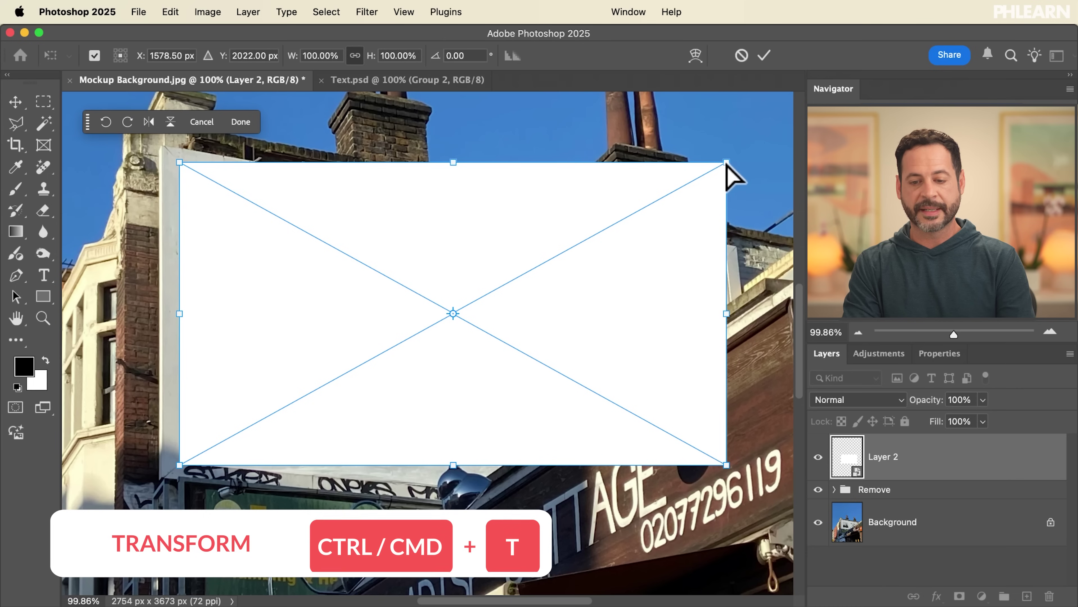
{"action": "left_click_drag", "start_coordinate": [727, 163], "coordinate": [726, 256]}
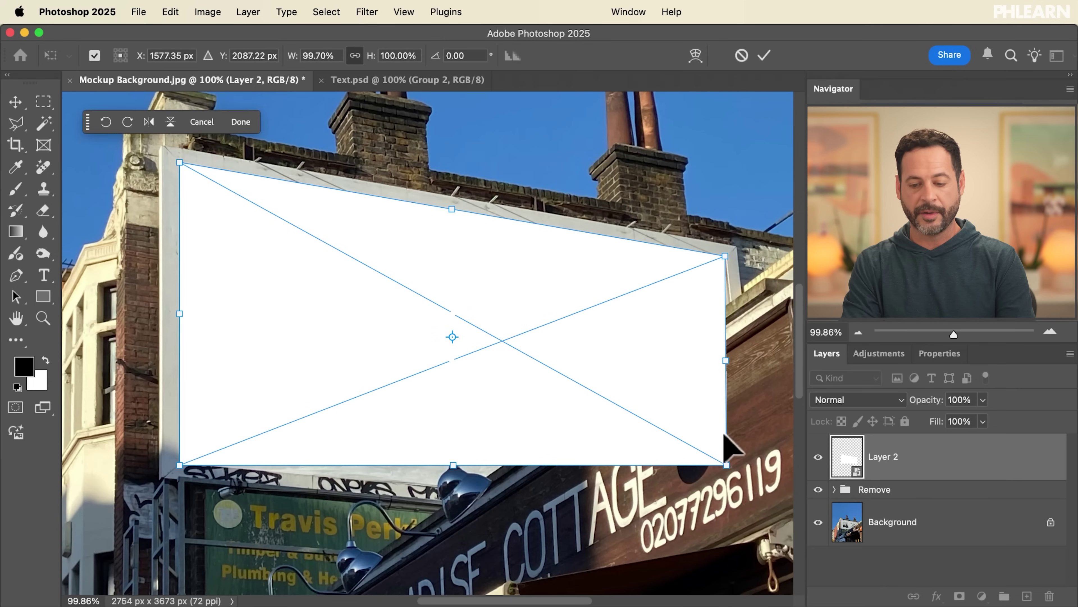
{"action": "left_click_drag", "start_coordinate": [726, 465], "coordinate": [754, 511]}
{"action": "key", "text": "Return"}
{"action": "key", "text": "m"}
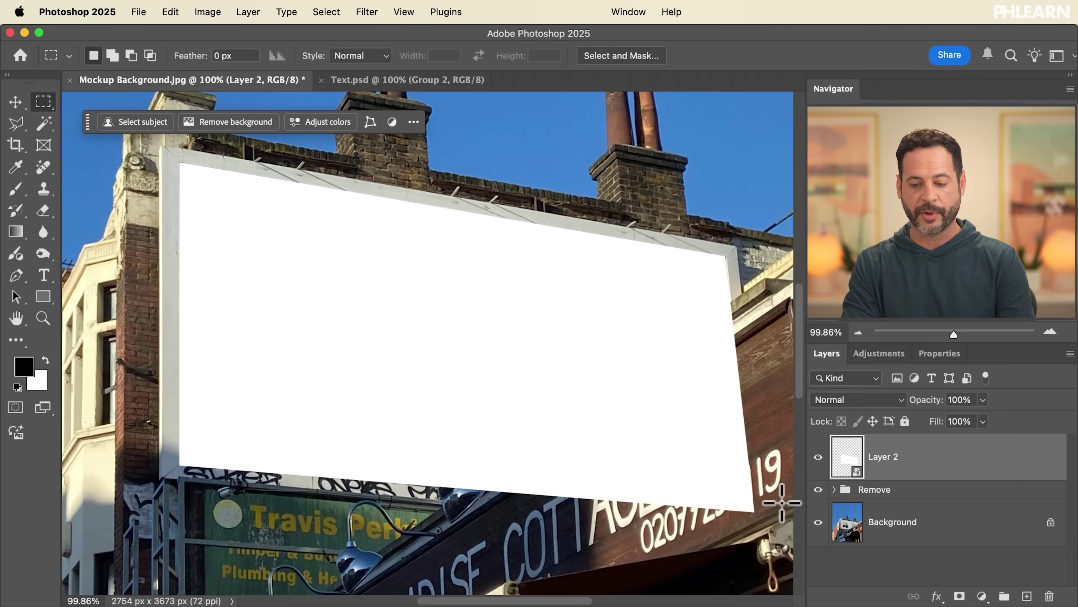
Hide Layer 2, add a layer mask to it, and select the blank billboard surface with the Magic Wand at tolerance 35
{"action": "left_click", "coordinate": [819, 456]}
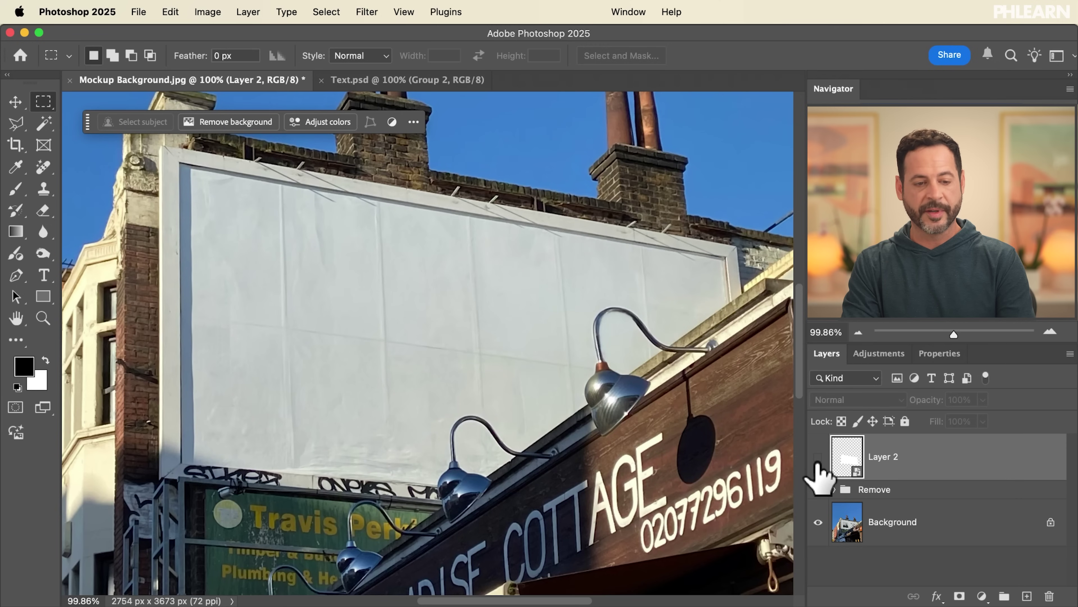
{"action": "left_click", "coordinate": [961, 596]}
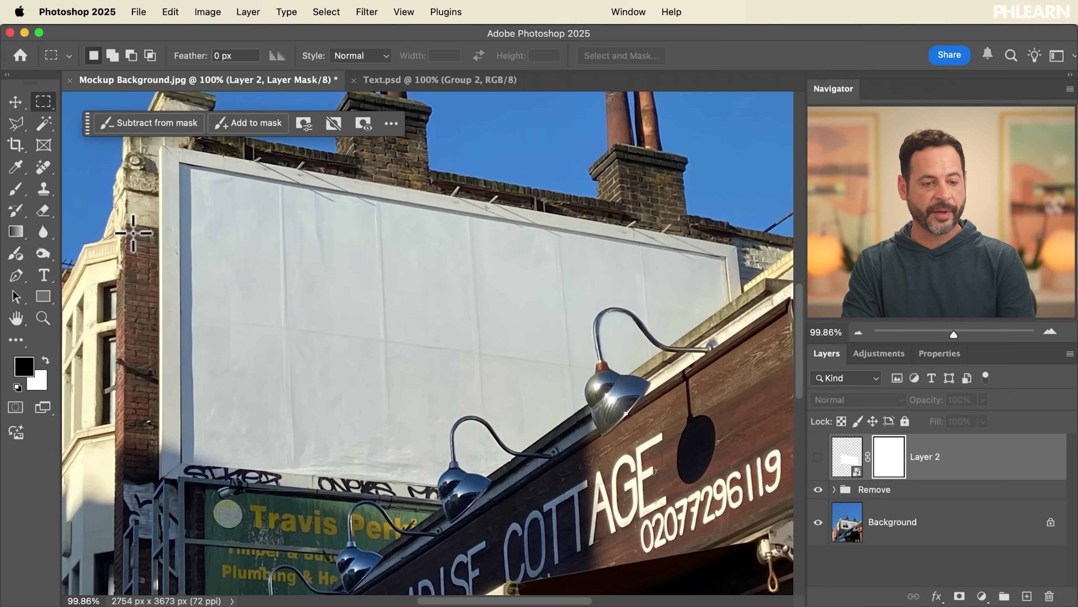
{"action": "left_click", "coordinate": [43, 124]}
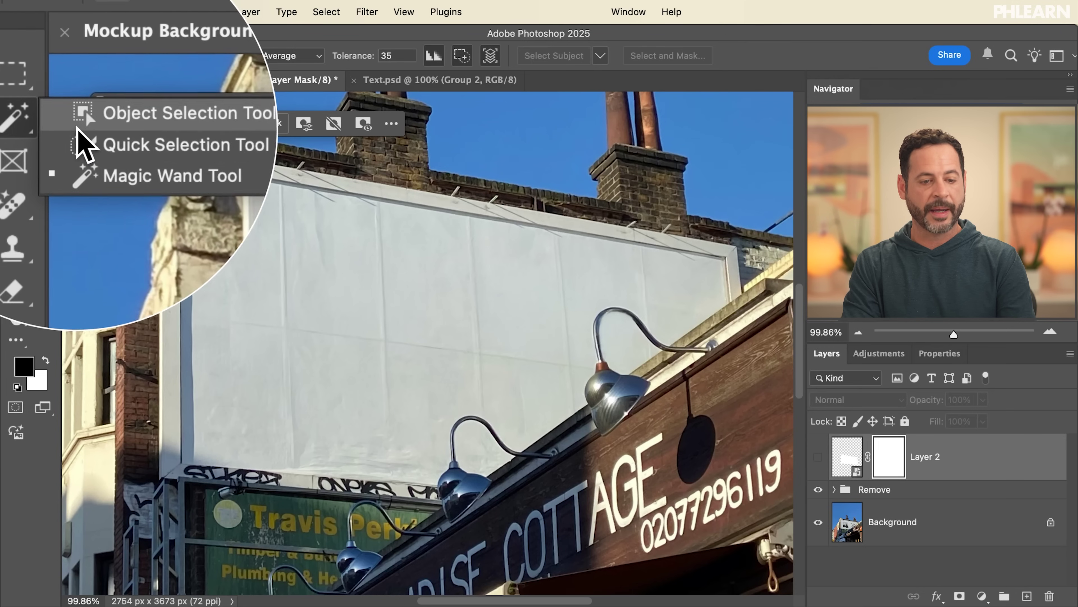
{"action": "left_click", "coordinate": [102, 161]}
{"action": "left_click", "coordinate": [306, 310]}
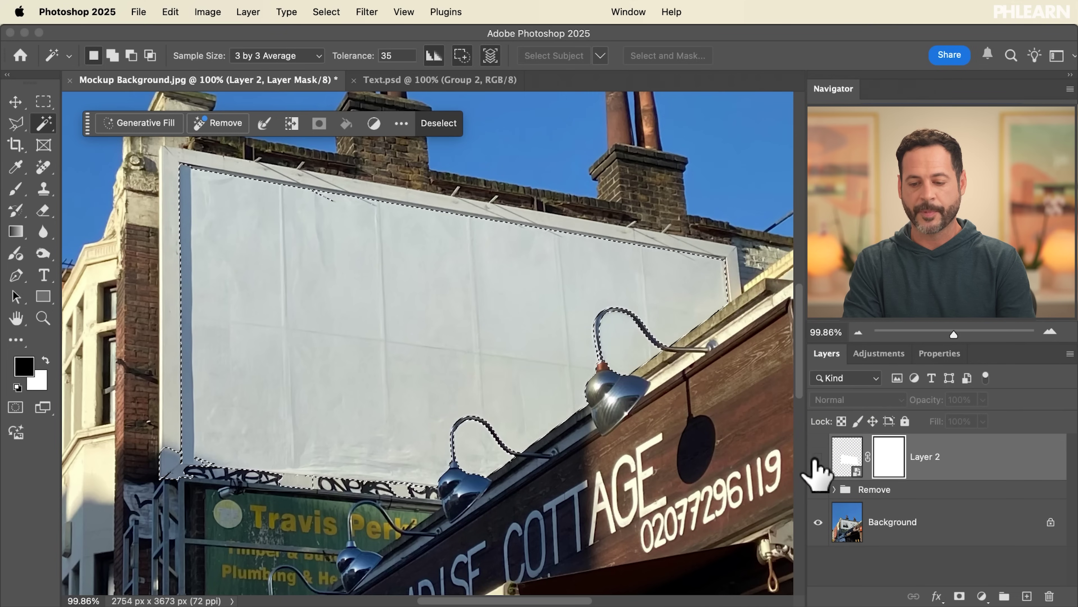
Show Layer 2 and paint black on its mask over the lamps and shop sign outside the billboard surface, finishing with nothing selected
{"action": "left_click", "coordinate": [818, 457]}
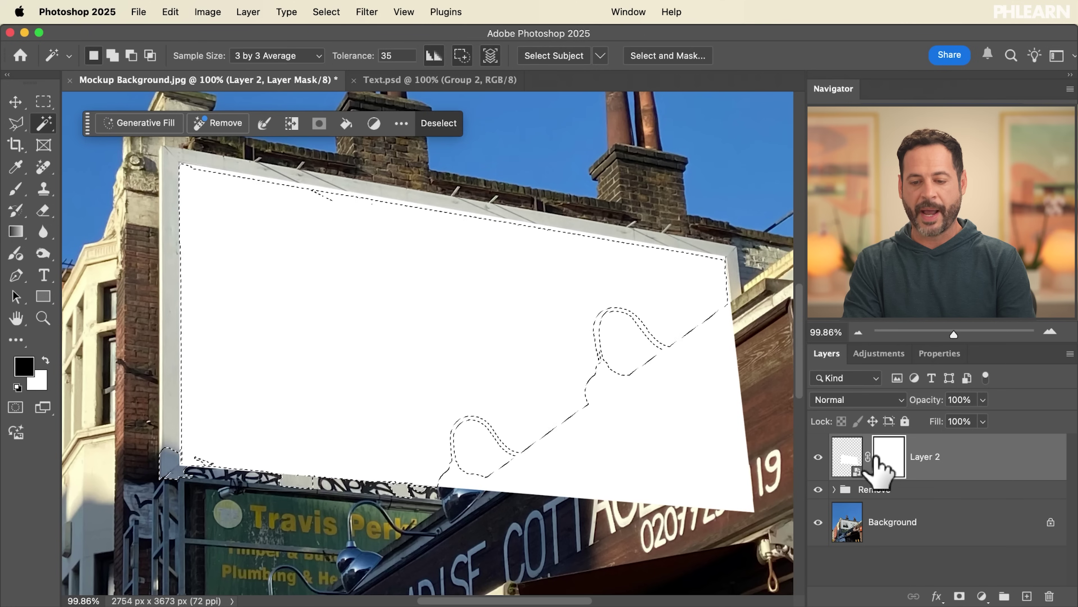
{"action": "key", "text": "b"}
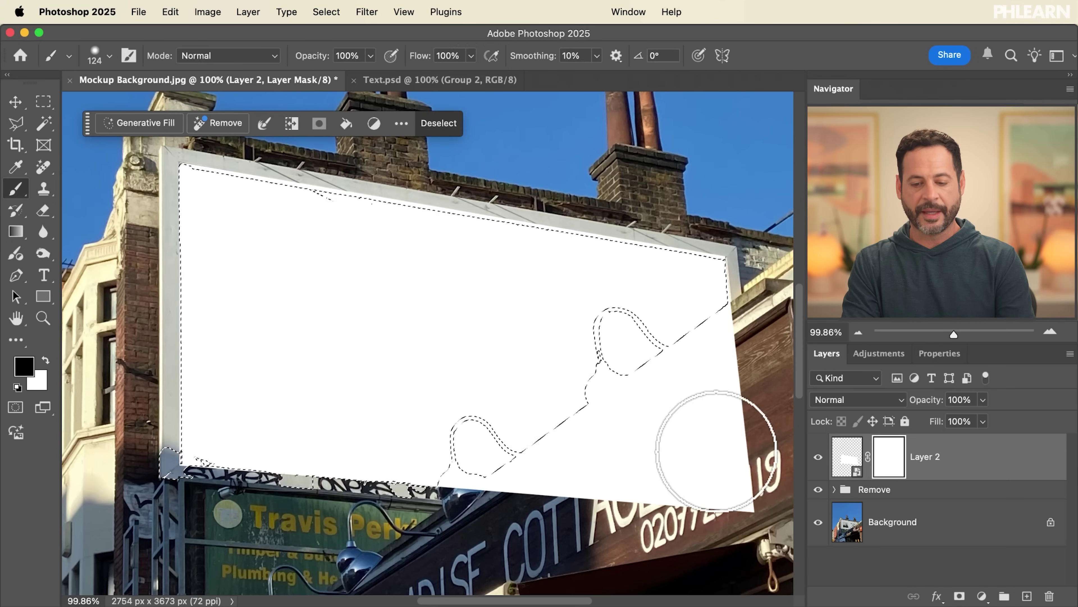
{"action": "mouse_move", "coordinate": [654, 457]}
{"action": "left_mouse_down"}
{"action": "mouse_move", "coordinate": [614, 457]}
{"action": "mouse_move", "coordinate": [681, 523]}
{"action": "mouse_move", "coordinate": [713, 451]}
{"action": "mouse_move", "coordinate": [735, 354]}
{"action": "mouse_move", "coordinate": [727, 313]}
{"action": "mouse_move", "coordinate": [709, 333]}
{"action": "mouse_move", "coordinate": [585, 337]}
{"action": "mouse_move", "coordinate": [592, 308]}
{"action": "mouse_move", "coordinate": [620, 381]}
{"action": "mouse_move", "coordinate": [518, 480]}
{"action": "left_mouse_up"}
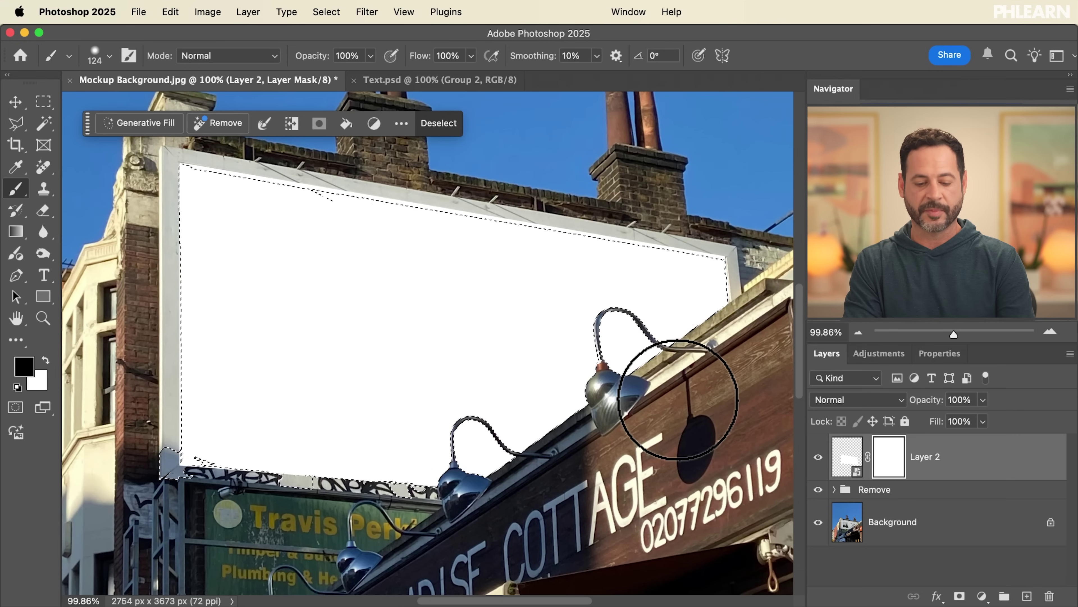
{"action": "key", "text": "super+d"}
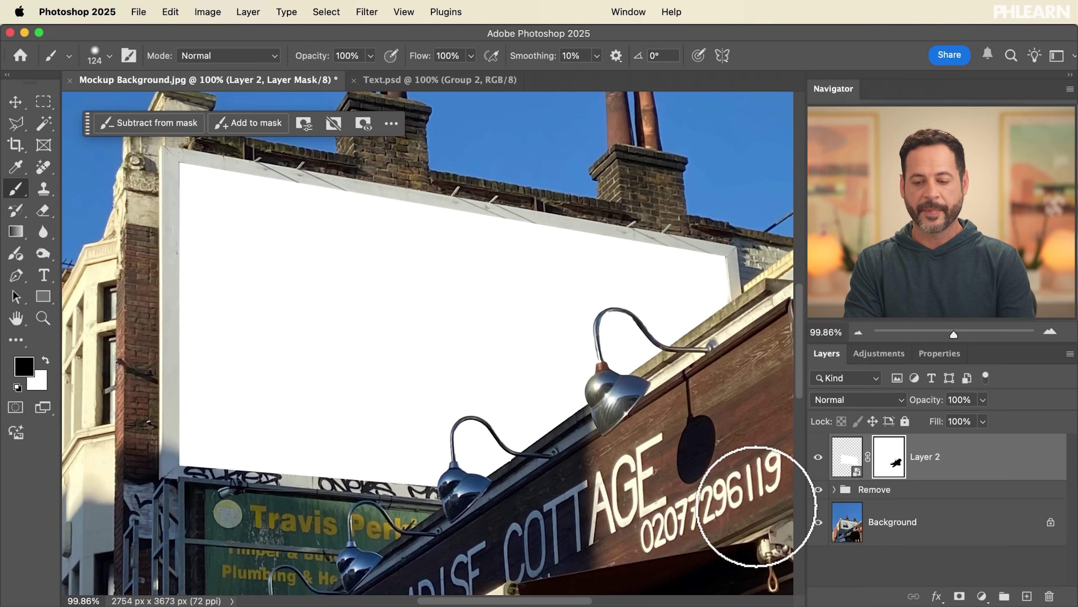
Compare the billboard with Layer 2 hidden and shown to check the masking around the lamps and sign
{"action": "left_click", "coordinate": [819, 456]}
{"action": "left_click", "coordinate": [819, 457]}
{"action": "left_click", "coordinate": [819, 456]}
{"action": "left_click", "coordinate": [819, 457]}
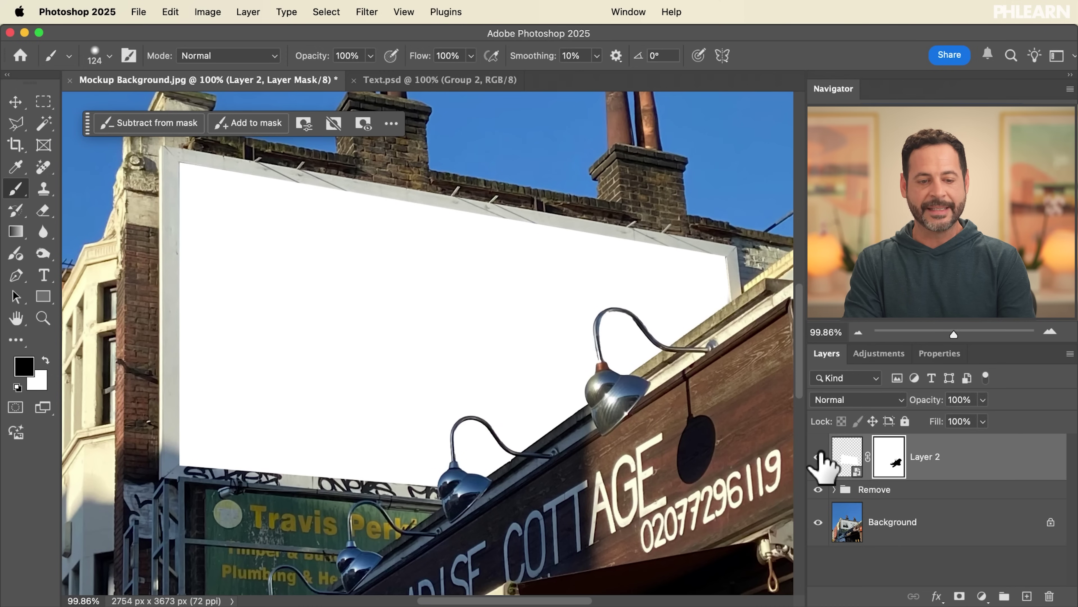
{"action": "left_click", "coordinate": [819, 456]}
{"action": "left_click", "coordinate": [819, 456]}
{"action": "left_click", "coordinate": [819, 456]}
{"action": "left_click", "coordinate": [819, 456]}
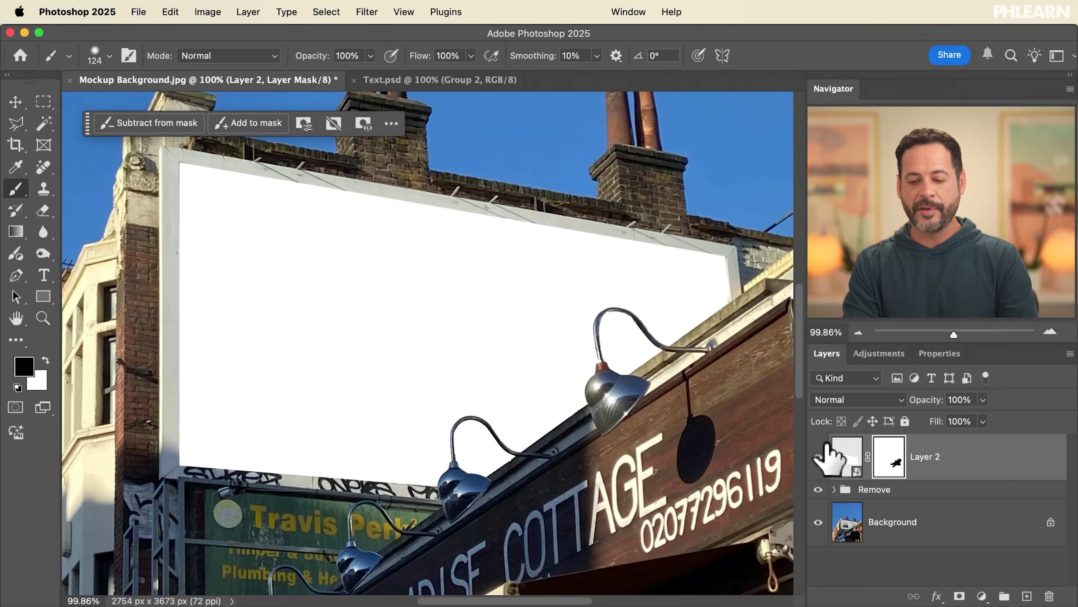
Open Layer 2's smart object contents and arrange that document directly after Mockup Background.jpg
{"action": "double_click", "coordinate": [843, 457]}
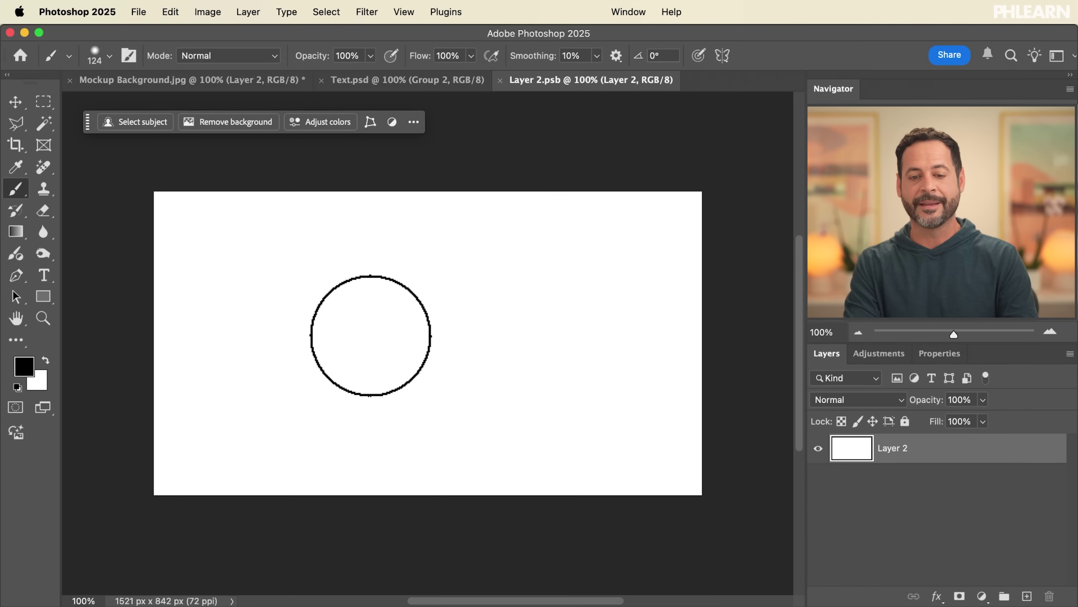
{"action": "left_click_drag", "start_coordinate": [582, 85], "coordinate": [393, 87]}
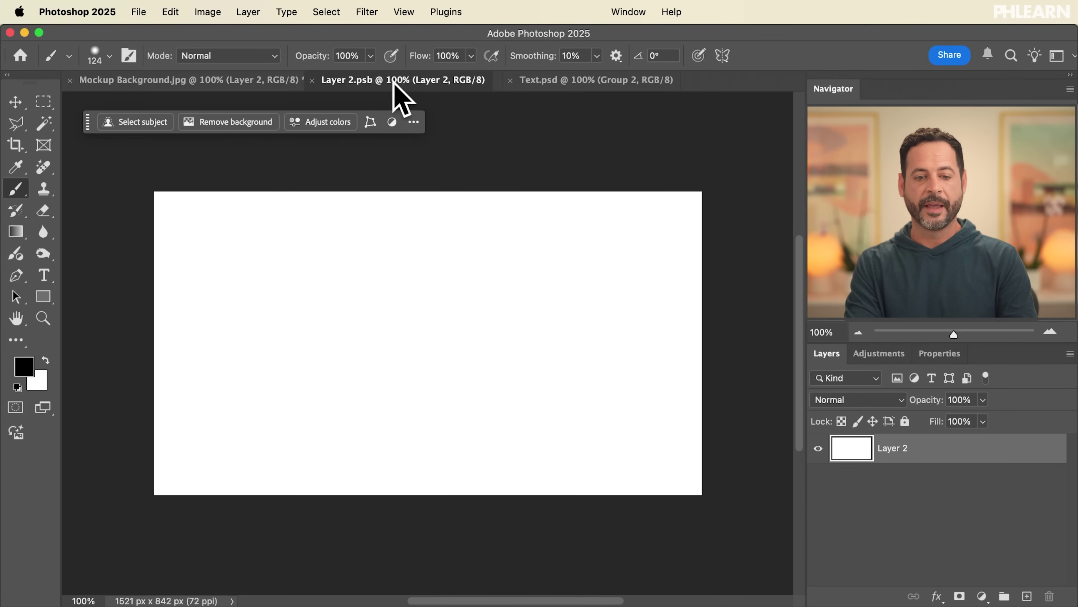
Place Ferris Wheel.jpg from Finder's Sample Images folder into Layer 2.psb, enlarged to span the canvas height along the left side
{"action": "key", "text": "super+Tab"}
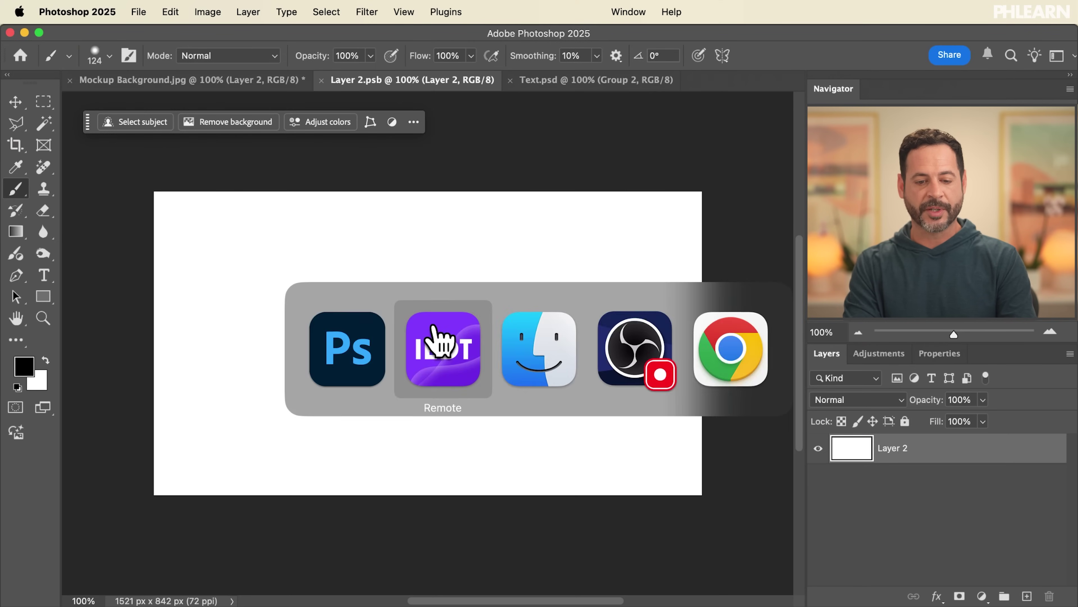
{"action": "left_click", "coordinate": [553, 360]}
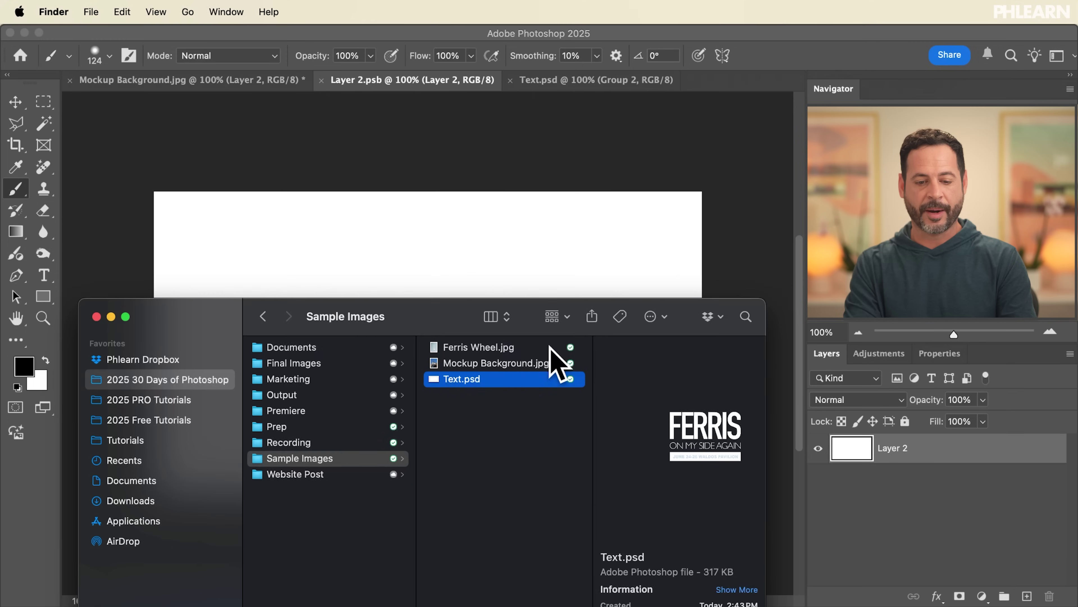
{"action": "left_click", "coordinate": [493, 347]}
{"action": "left_click_drag", "start_coordinate": [495, 349], "coordinate": [460, 258]}
{"action": "left_click_drag", "start_coordinate": [536, 194], "coordinate": [592, 149]}
{"action": "mouse_move", "coordinate": [475, 313]}
{"action": "left_mouse_down"}
{"action": "mouse_move", "coordinate": [395, 314]}
{"action": "mouse_move", "coordinate": [318, 296]}
{"action": "mouse_move", "coordinate": [325, 303]}
{"action": "left_mouse_up"}
{"action": "key", "text": "b"}
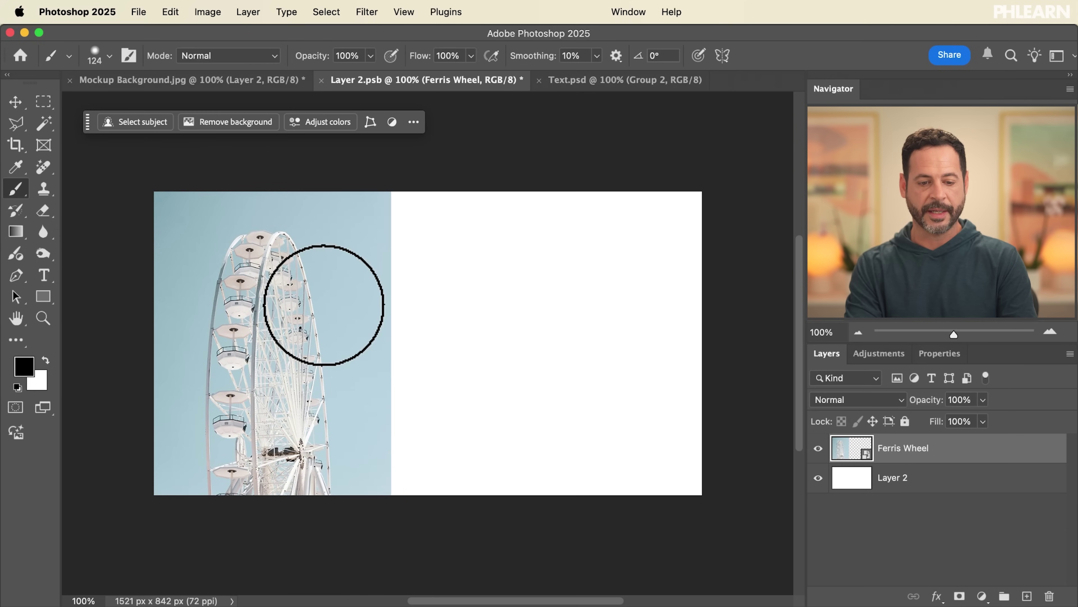
On a new layer, select the blank area right of the ferris wheel, overlapping the photo's edge, and extend the sky with Generative Fill without a prompt
{"action": "left_click", "coordinate": [1027, 596]}
{"action": "key", "text": "m"}
{"action": "left_click_drag", "start_coordinate": [378, 183], "coordinate": [734, 528]}
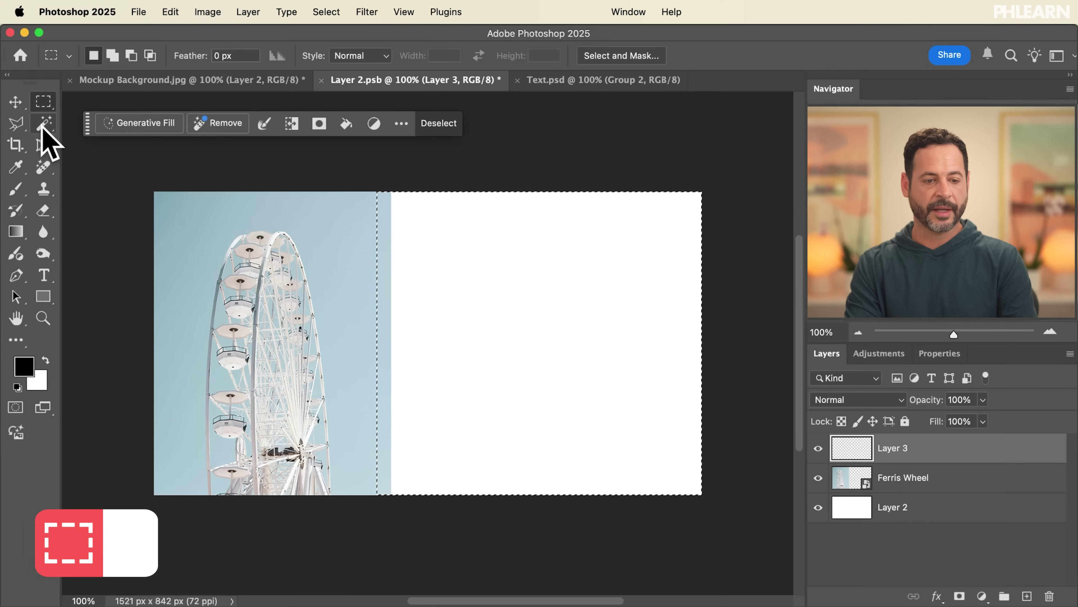
{"action": "left_click", "coordinate": [138, 124]}
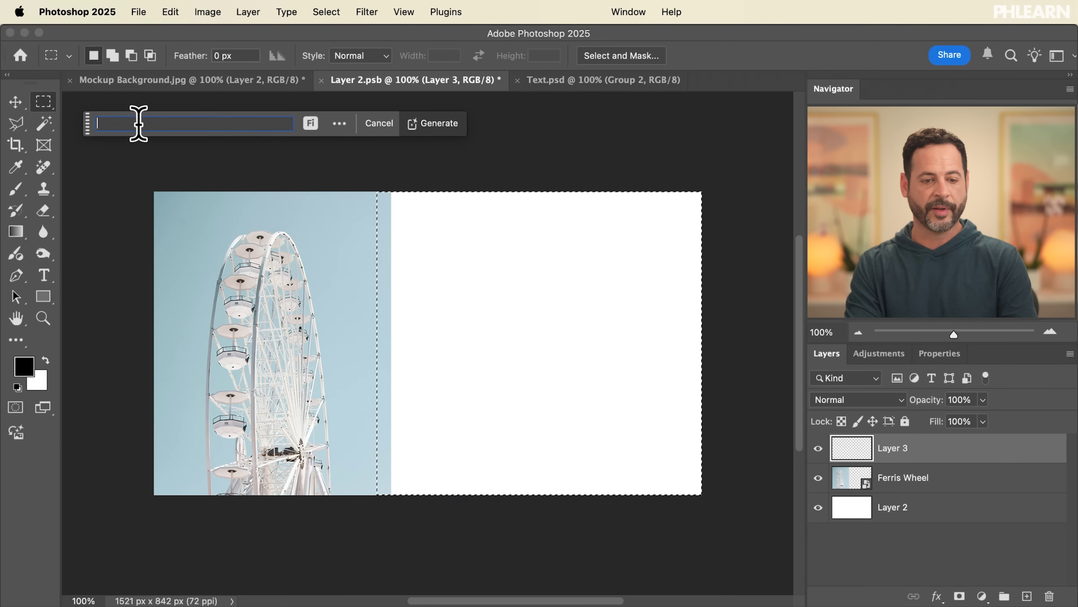
{"action": "left_click", "coordinate": [433, 123]}
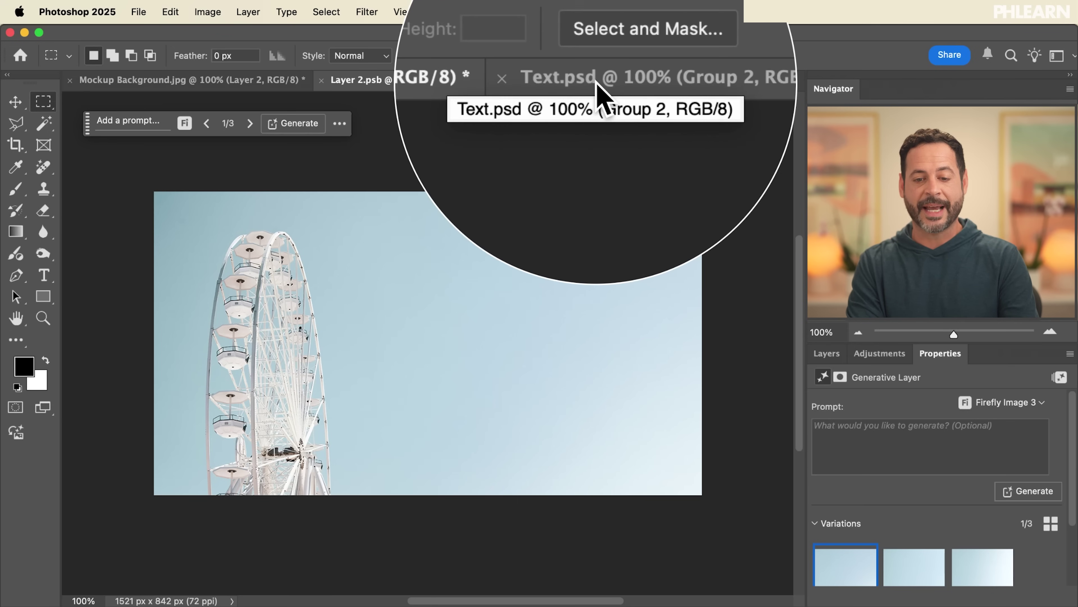
Copy the Group 2 text from Text.psd into Layer 2.psb, positioning it over the sky right of the ferris wheel
{"action": "left_click", "coordinate": [596, 80]}
{"action": "left_click", "coordinate": [827, 353]}
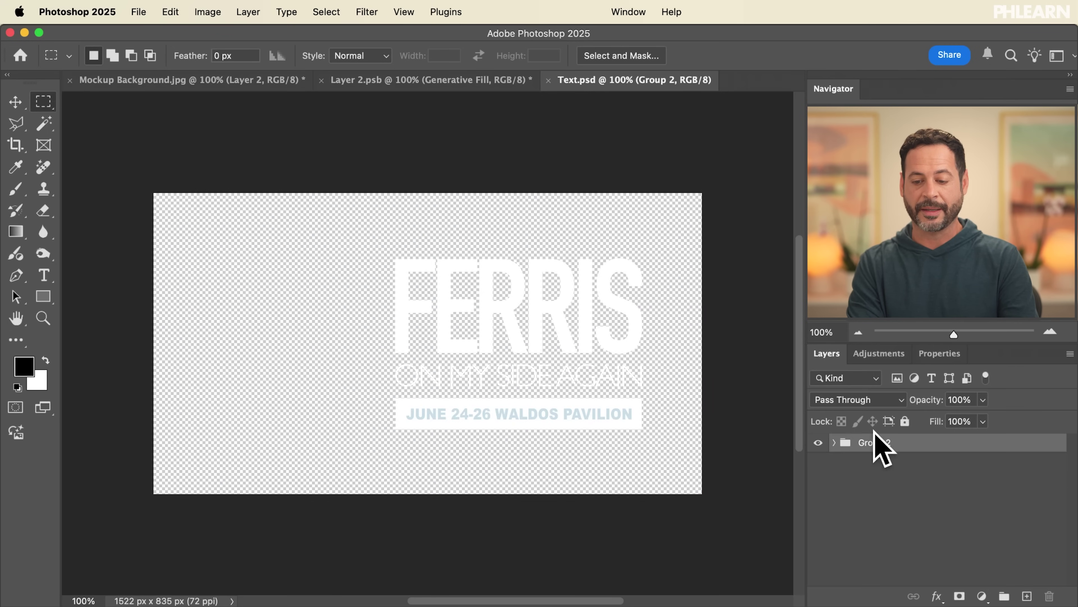
{"action": "left_click_drag", "start_coordinate": [871, 446], "coordinate": [520, 368]}
{"action": "key", "text": "c"}
{"action": "key", "text": "v"}
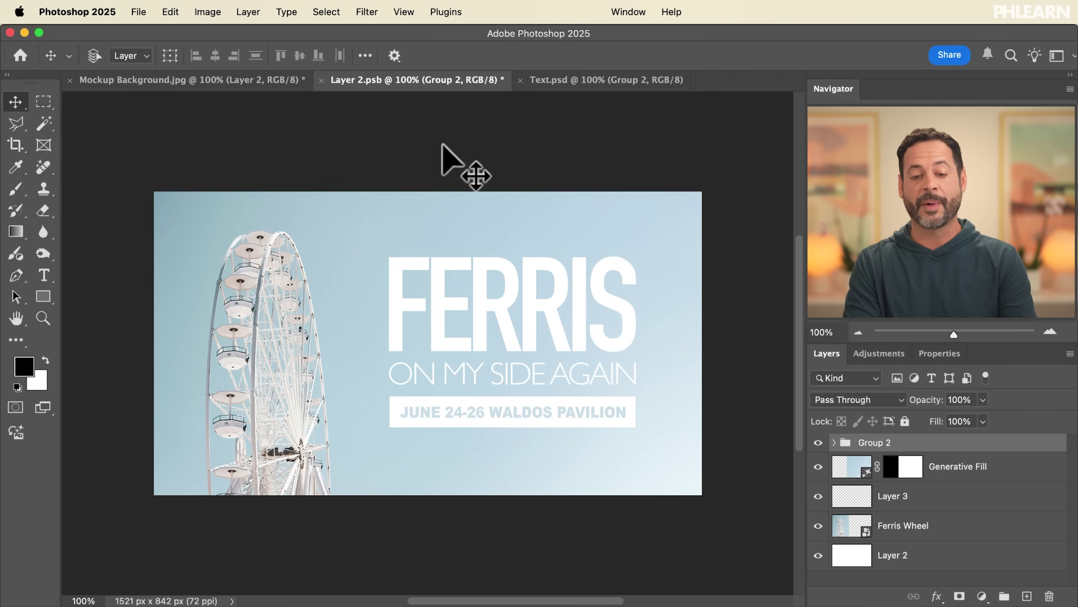
Save Layer 2.psb to update the smart object and view the artwork on the billboard in Mockup Background.jpg
{"action": "left_click", "coordinate": [250, 85]}
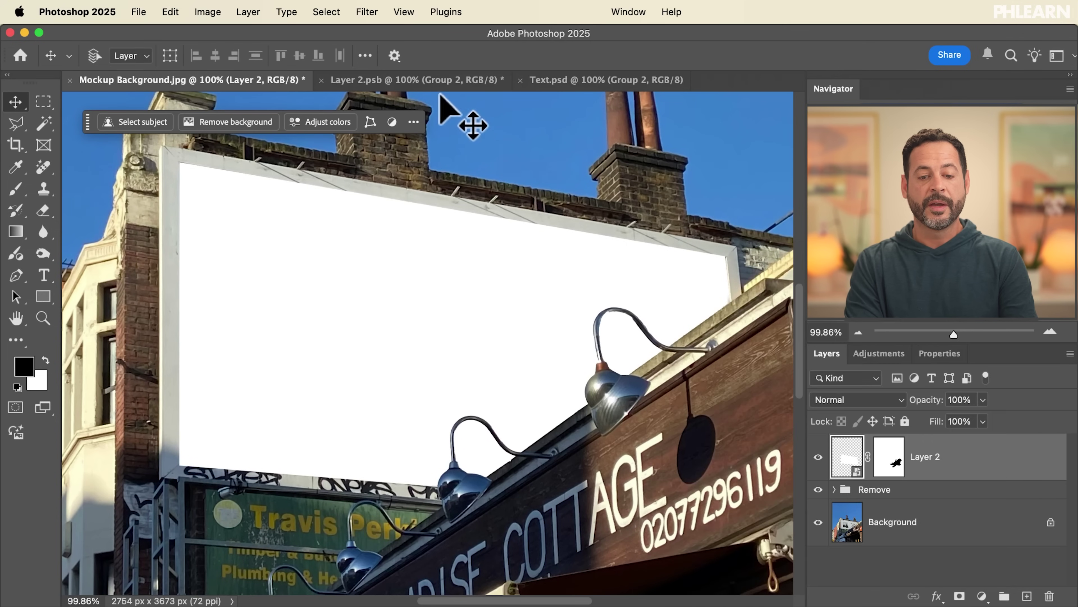
{"action": "left_click", "coordinate": [436, 81]}
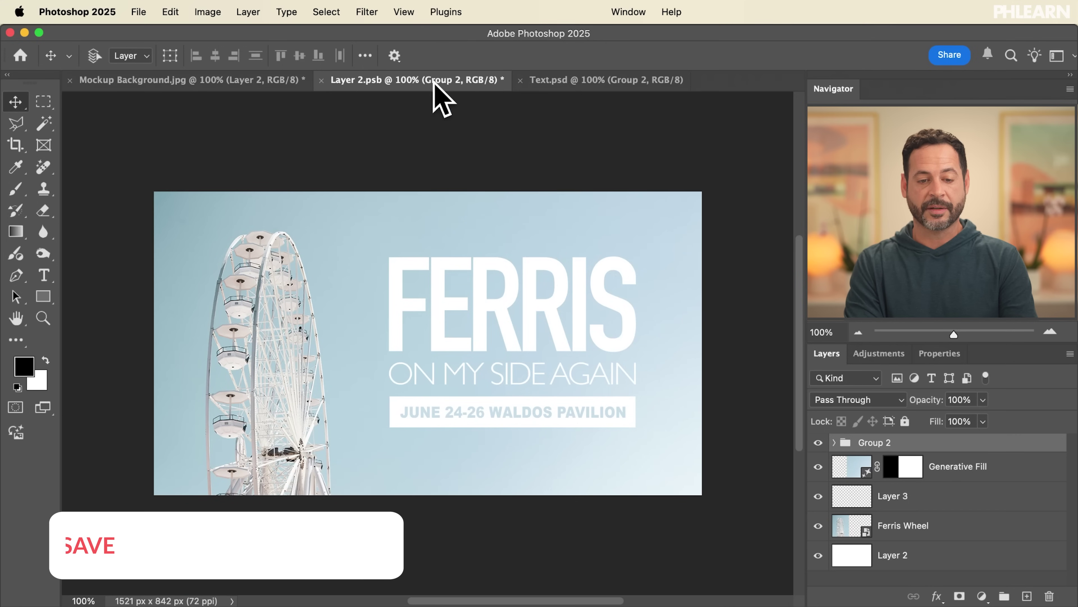
{"action": "key", "text": "super+s"}
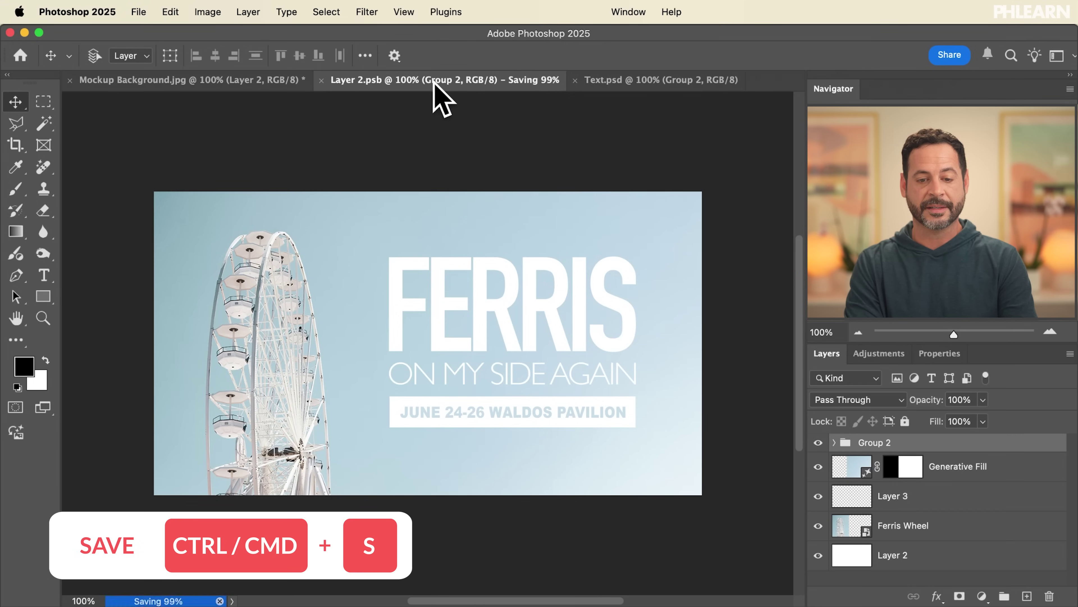
{"action": "left_click", "coordinate": [254, 80]}
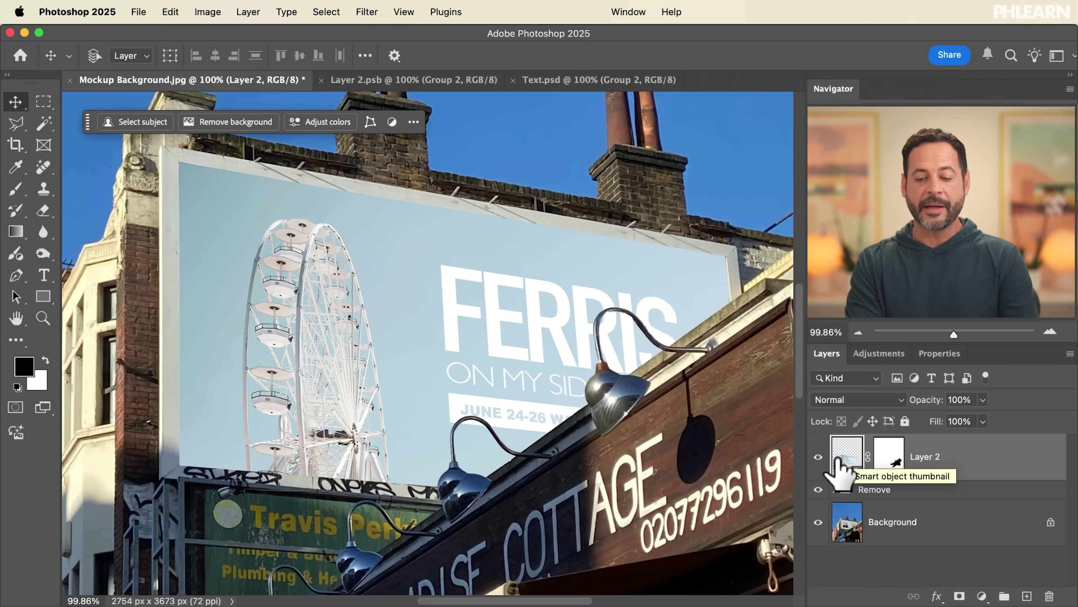
In Layer 2.psb, shrink the Group 2 text to roughly three-fifths of its size and move it slightly down and left
{"action": "left_click", "coordinate": [444, 81]}
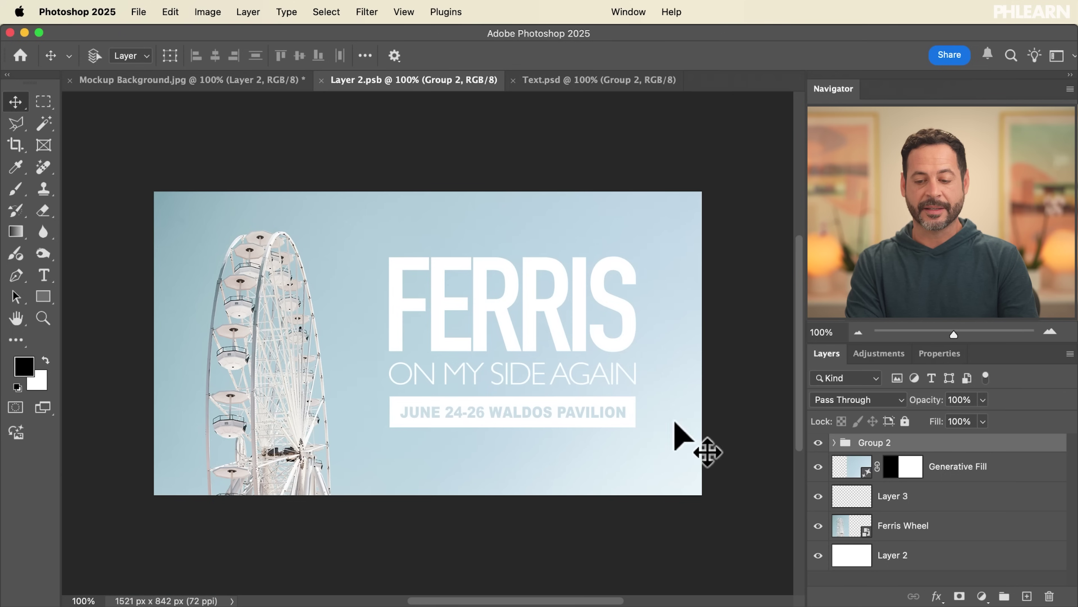
{"action": "key", "text": "super+t"}
{"action": "left_click_drag", "start_coordinate": [638, 427], "coordinate": [536, 373]}
{"action": "key", "text": "Return"}
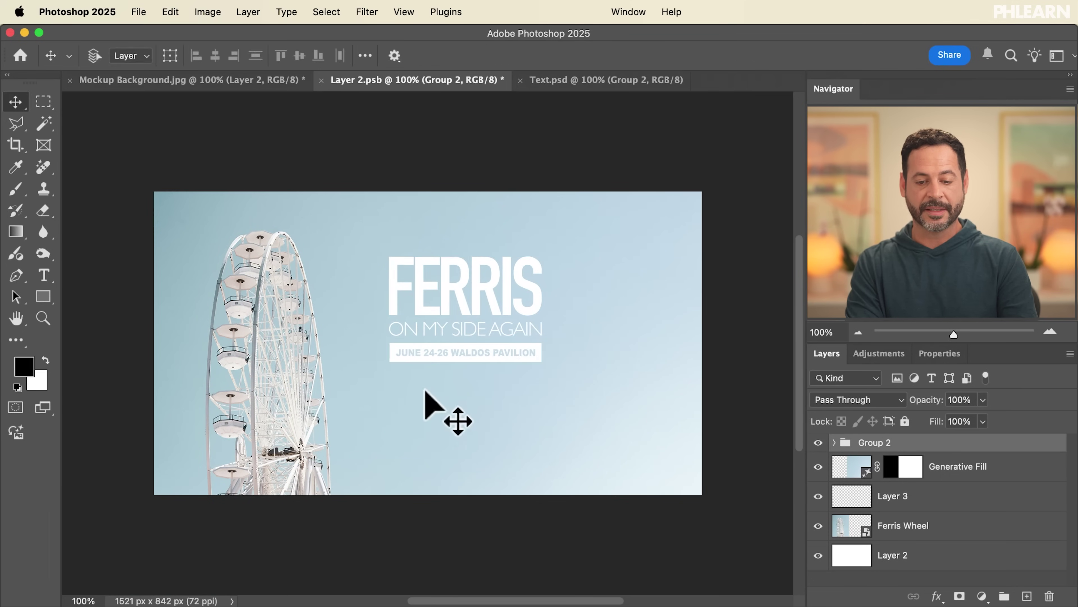
{"action": "left_click_drag", "start_coordinate": [493, 349], "coordinate": [473, 382]}
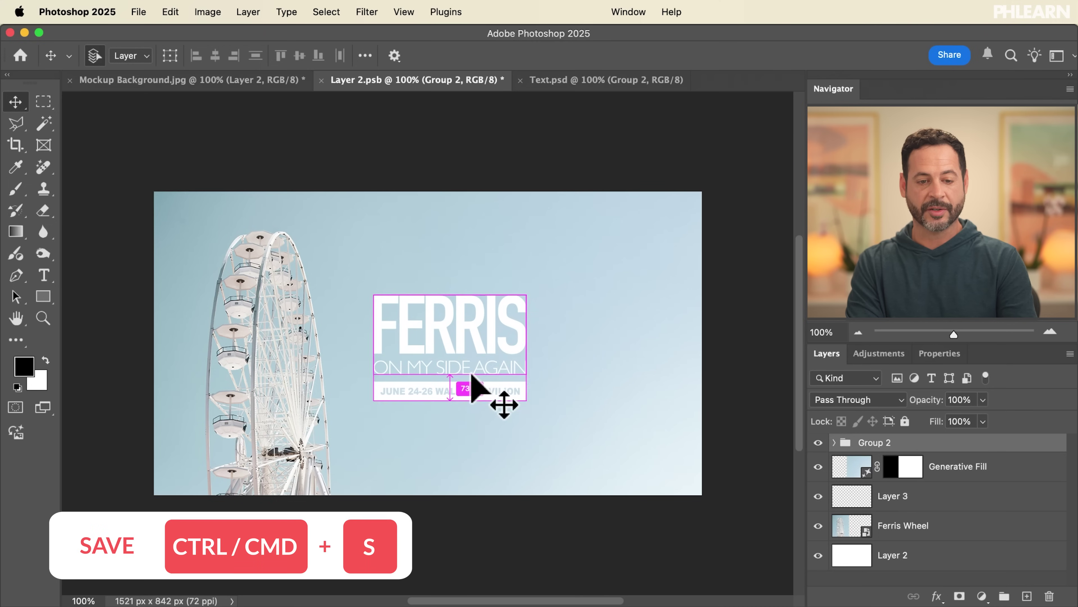
Save the revised text layout and check it on the billboard in Mockup Background.jpg before returning to Layer 2.psb
{"action": "key", "text": "super+s"}
{"action": "left_click", "coordinate": [260, 81]}
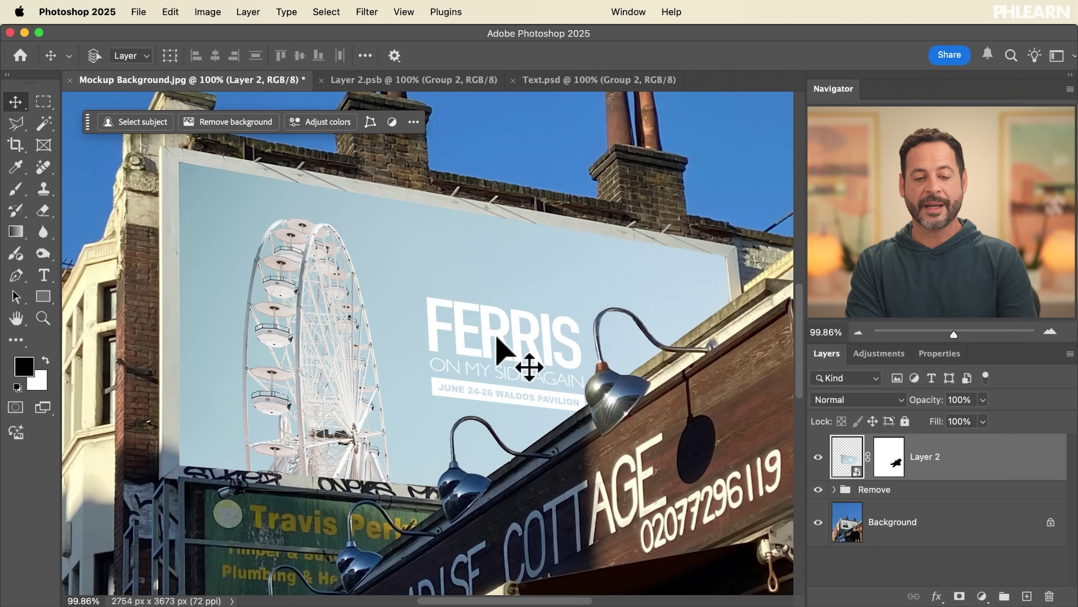
{"action": "left_click", "coordinate": [429, 81]}
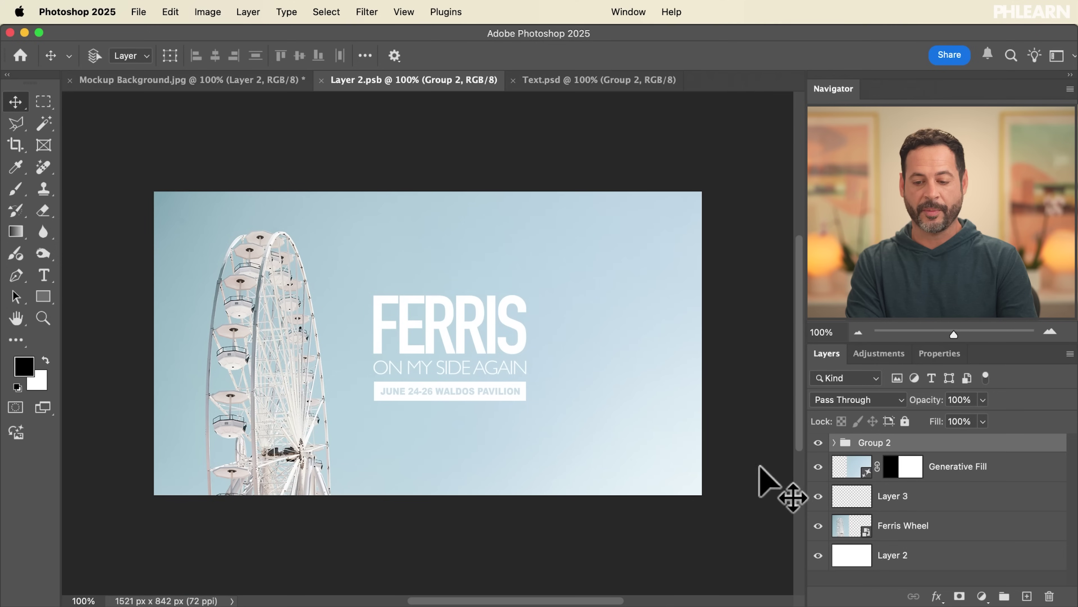
Move the Group 2 text slightly up and left in Layer 2.psb, save it and check the billboard in Mockup Background.jpg
{"action": "left_click_drag", "start_coordinate": [642, 423], "coordinate": [626, 383]}
{"action": "key", "text": "super+s"}
{"action": "left_click", "coordinate": [238, 79]}
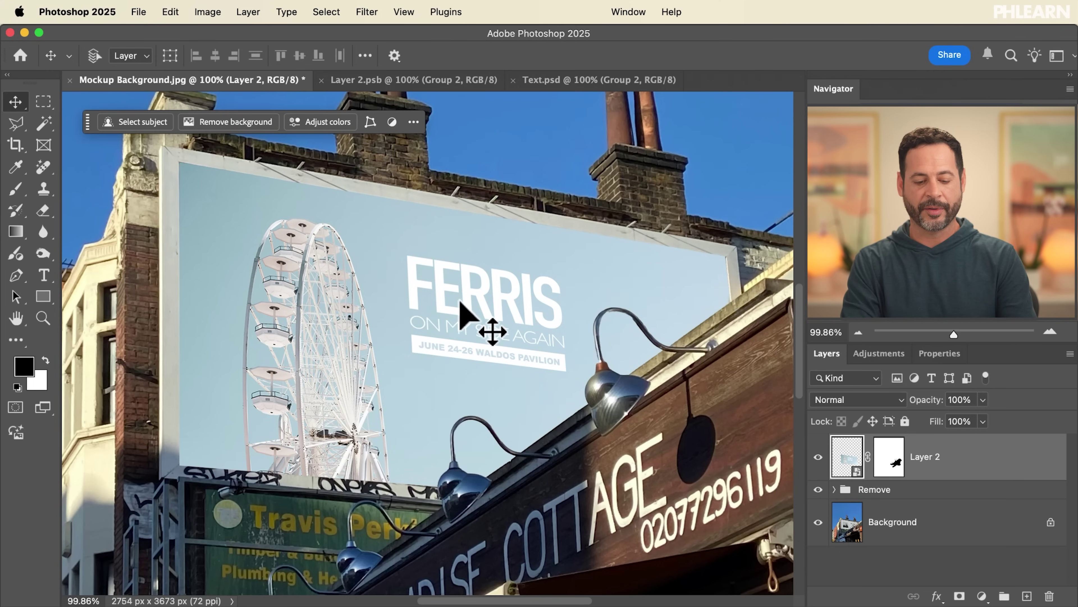
Try enlarging the Group 2 text in Layer 2.psb to about double its size, saving it to compare with the billboard
{"action": "left_click", "coordinate": [425, 82]}
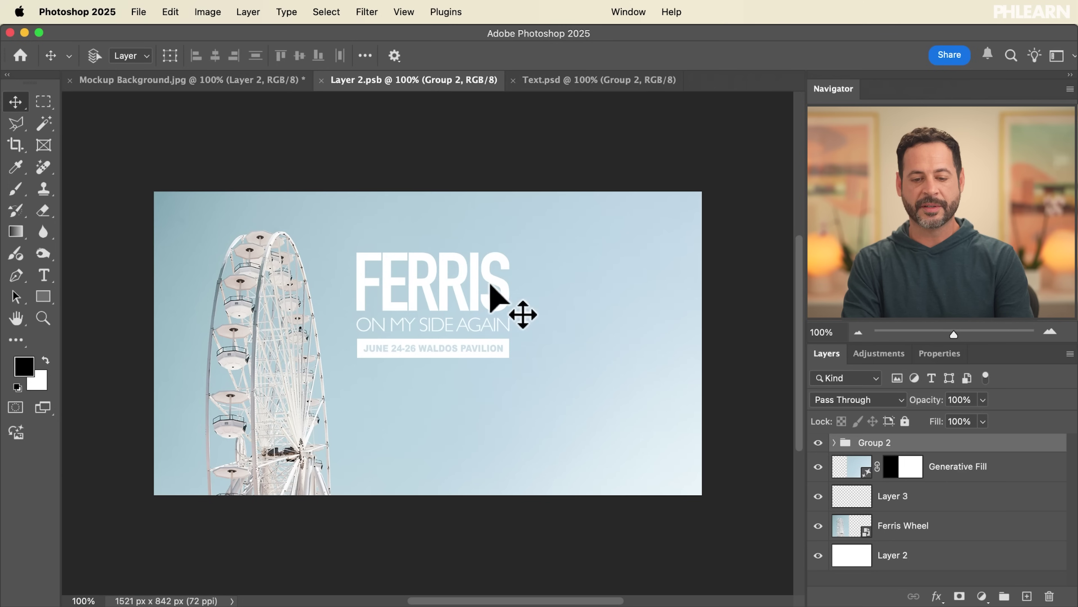
{"action": "key", "text": "super+t"}
{"action": "left_click_drag", "start_coordinate": [509, 357], "coordinate": [658, 459]}
{"action": "key", "text": "Return"}
{"action": "key", "text": "super+s"}
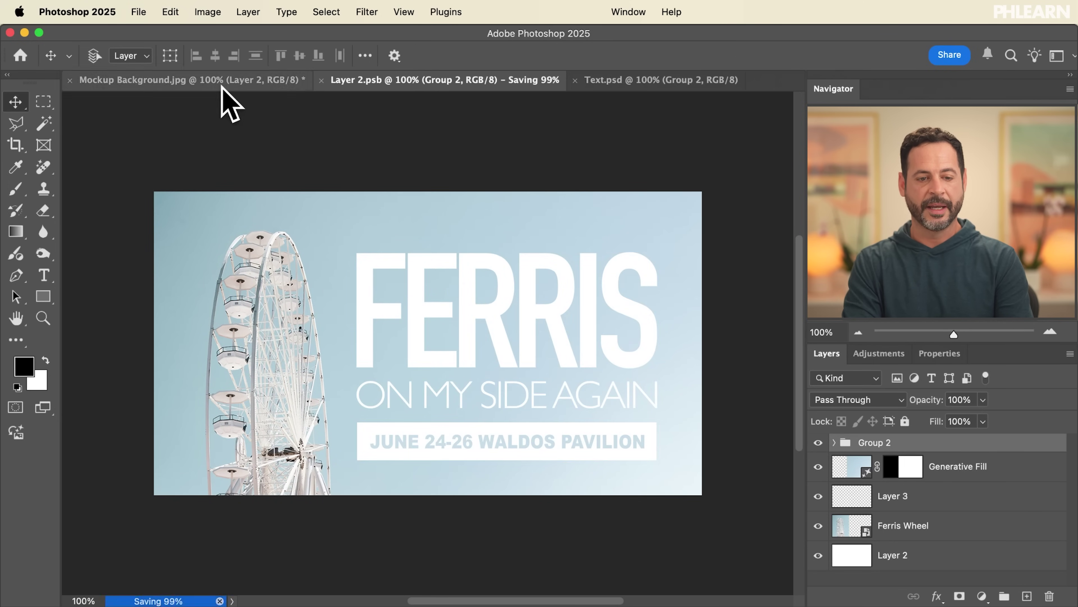
{"action": "left_click", "coordinate": [221, 80]}
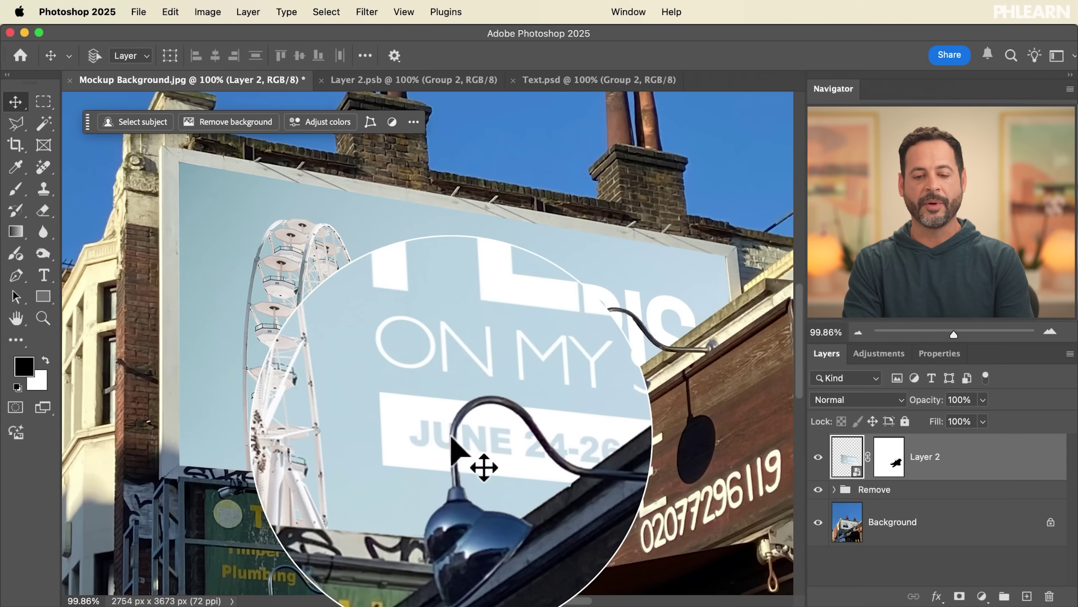
{"action": "left_click", "coordinate": [440, 80]}
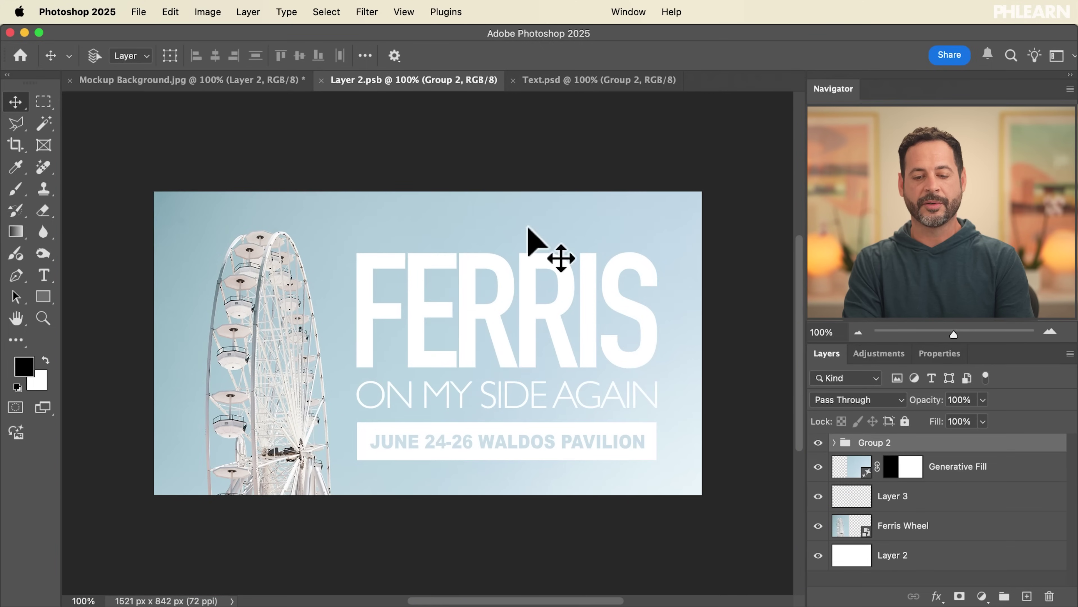
{"action": "left_click", "coordinate": [223, 82]}
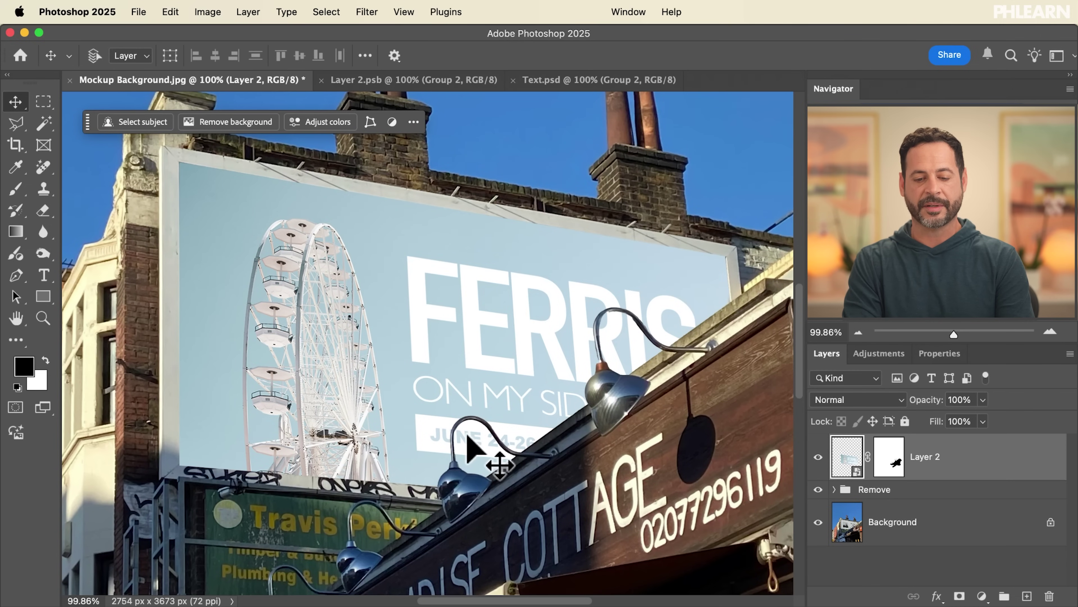
Undo the text enlargement in Layer 2.psb, save it and recheck the billboard in Mockup Background.jpg
{"action": "left_click", "coordinate": [434, 83]}
{"action": "key", "text": "cmd+s"}
{"action": "left_click", "coordinate": [236, 77]}
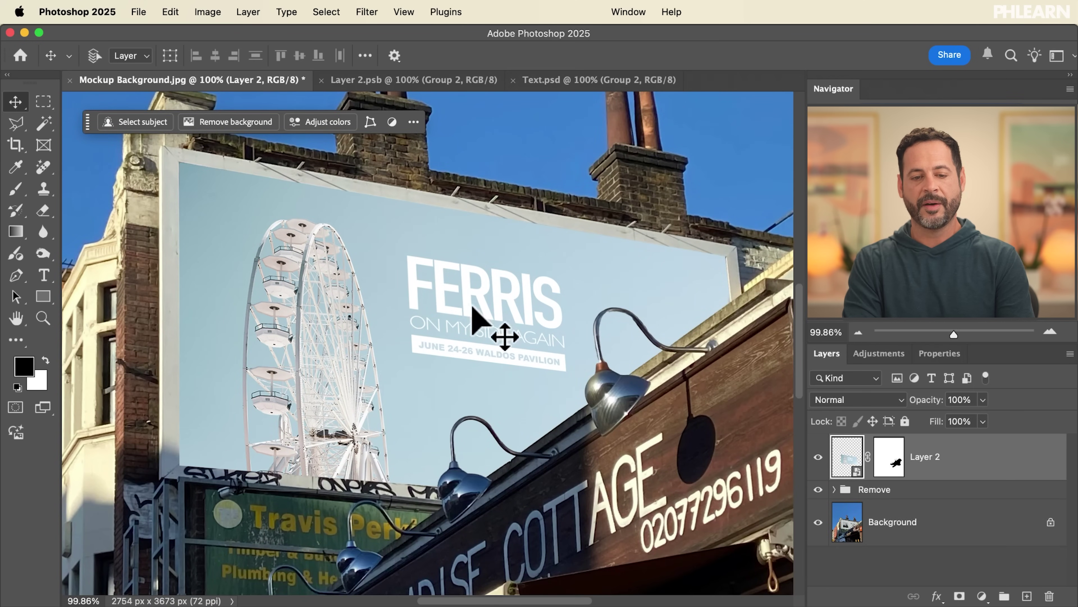
Add a new layer on top of Layer 2.psb and brush a cloud-shaped selection over the sky right of and below the text
{"action": "left_click", "coordinate": [411, 85]}
{"action": "key", "text": "cmd+alt+shift+n"}
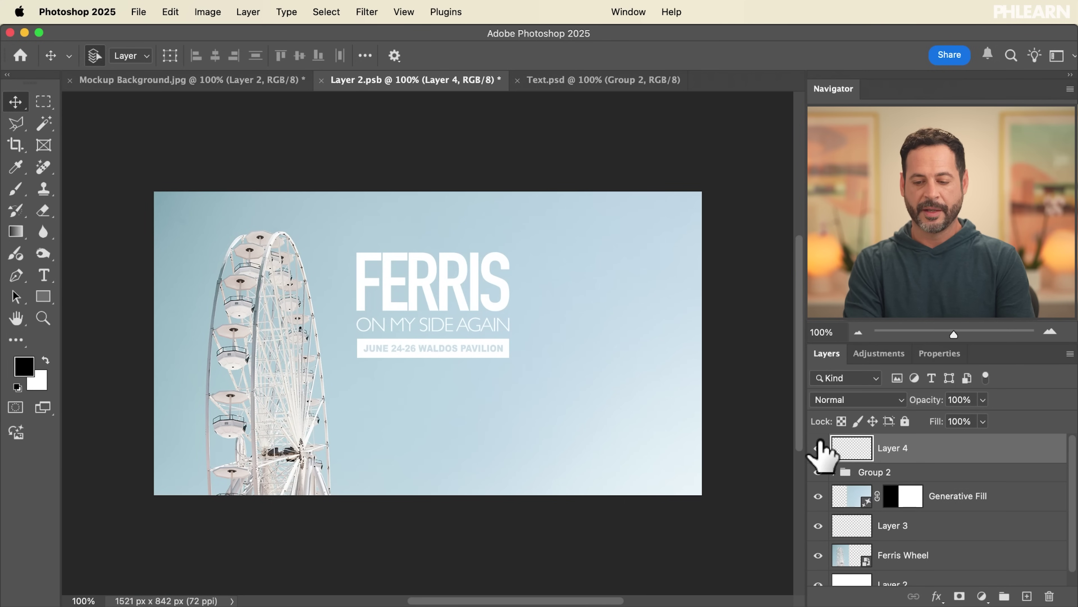
{"action": "key", "text": "l"}
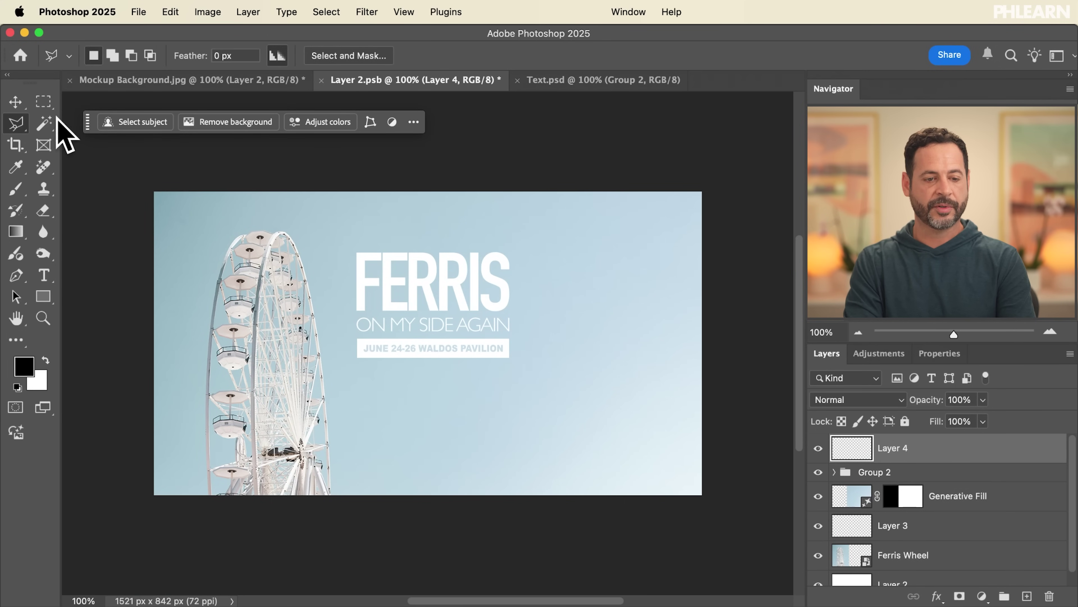
{"action": "mouse_move", "coordinate": [15, 127]}
{"action": "left_mouse_down"}
{"action": "mouse_move", "coordinate": [43, 132]}
{"action": "mouse_move", "coordinate": [75, 121]}
{"action": "left_mouse_up"}
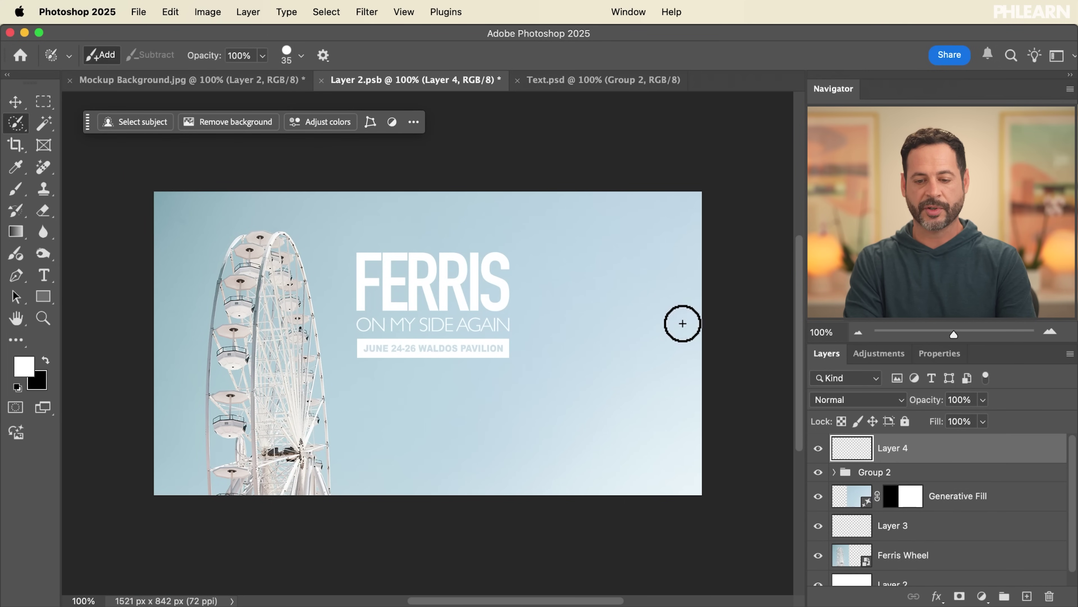
{"action": "mouse_move", "coordinate": [633, 278]}
{"action": "left_mouse_down"}
{"action": "mouse_move", "coordinate": [610, 410]}
{"action": "mouse_move", "coordinate": [688, 334]}
{"action": "mouse_move", "coordinate": [669, 289]}
{"action": "left_mouse_up"}
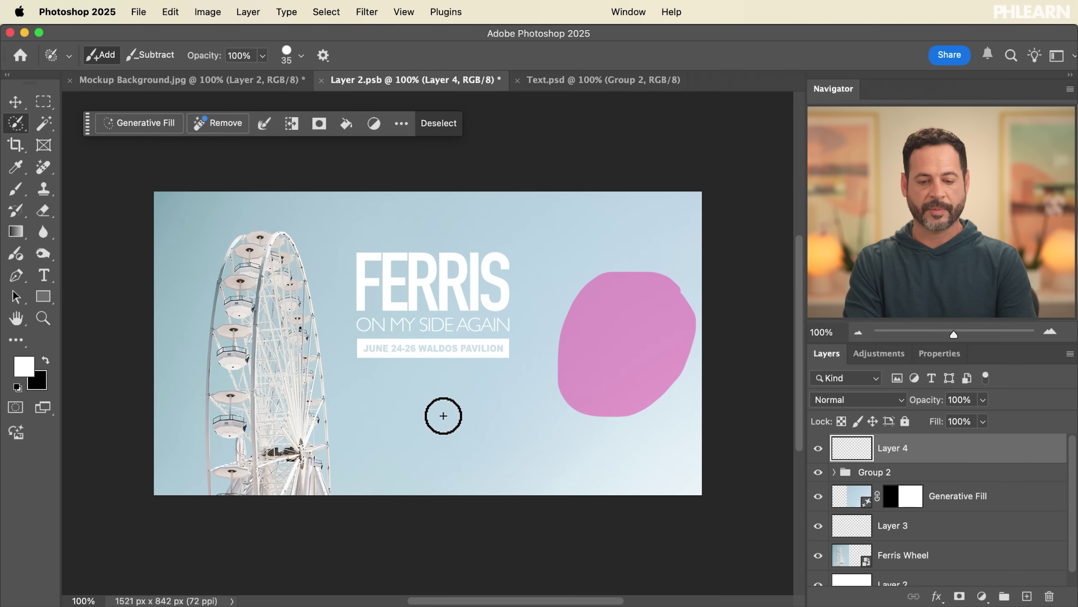
{"action": "left_click_drag", "start_coordinate": [488, 397], "coordinate": [502, 548]}
{"action": "left_click_drag", "start_coordinate": [426, 399], "coordinate": [426, 396]}
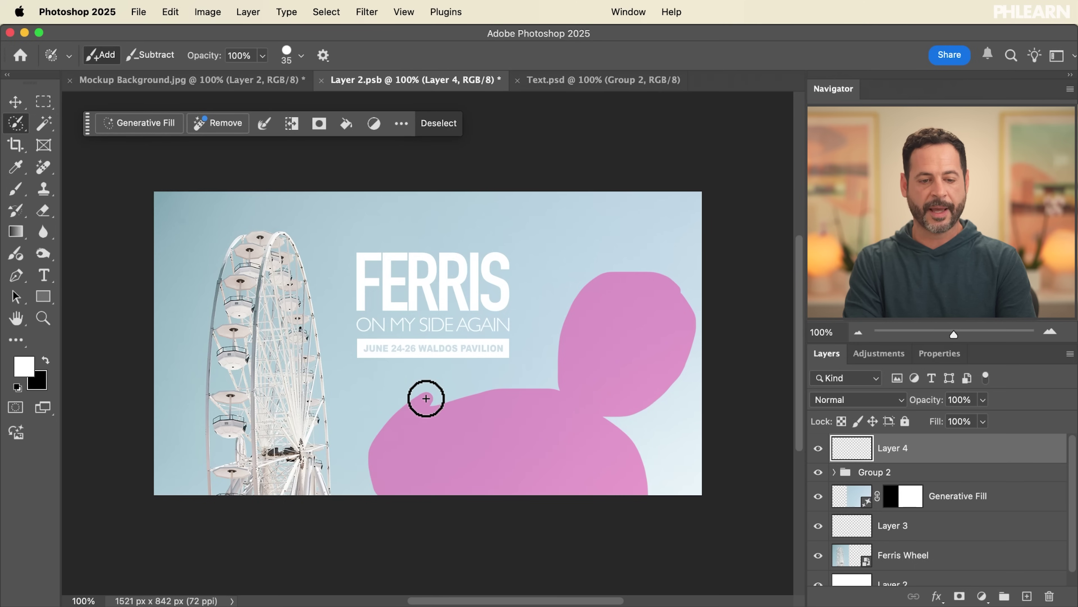
Fill the brushed selection with Generative Fill using the prompt "clouds"
{"action": "left_click", "coordinate": [121, 123]}
{"action": "type", "text": "clou"}
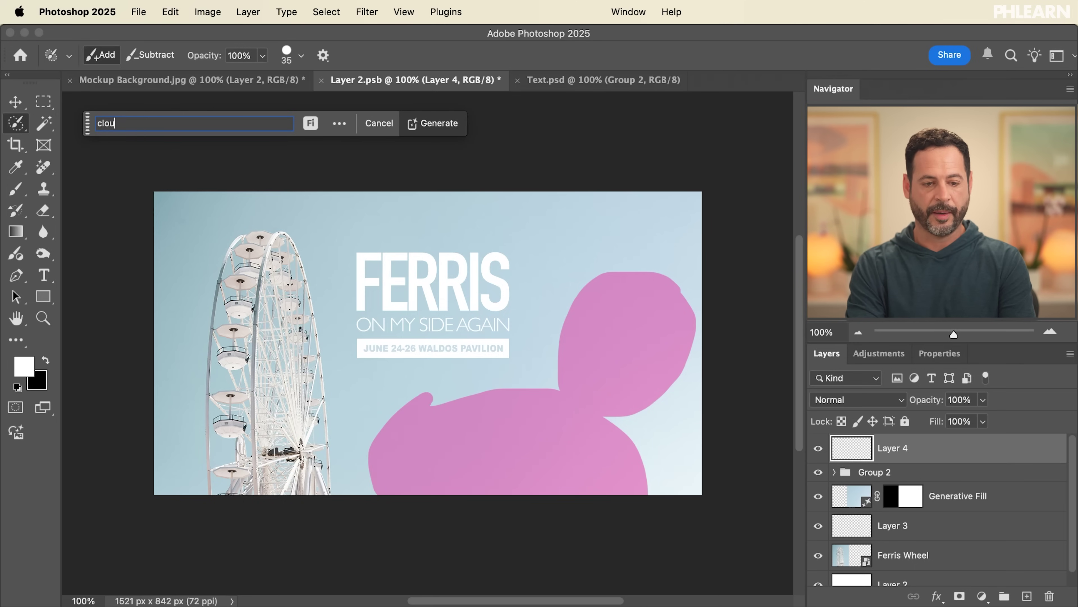
{"action": "type", "text": "ds"}
{"action": "key", "text": "Return"}
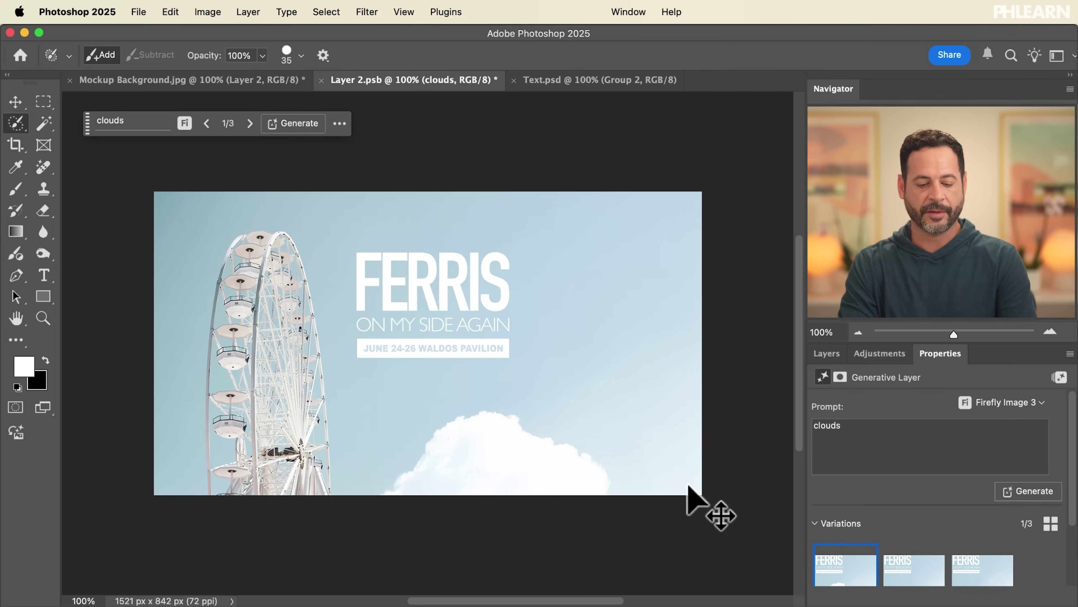
Save Layer 2.psb with the clouds and view the updated billboard in Mockup Background.jpg
{"action": "key", "text": "super+s"}
{"action": "left_click", "coordinate": [229, 80]}
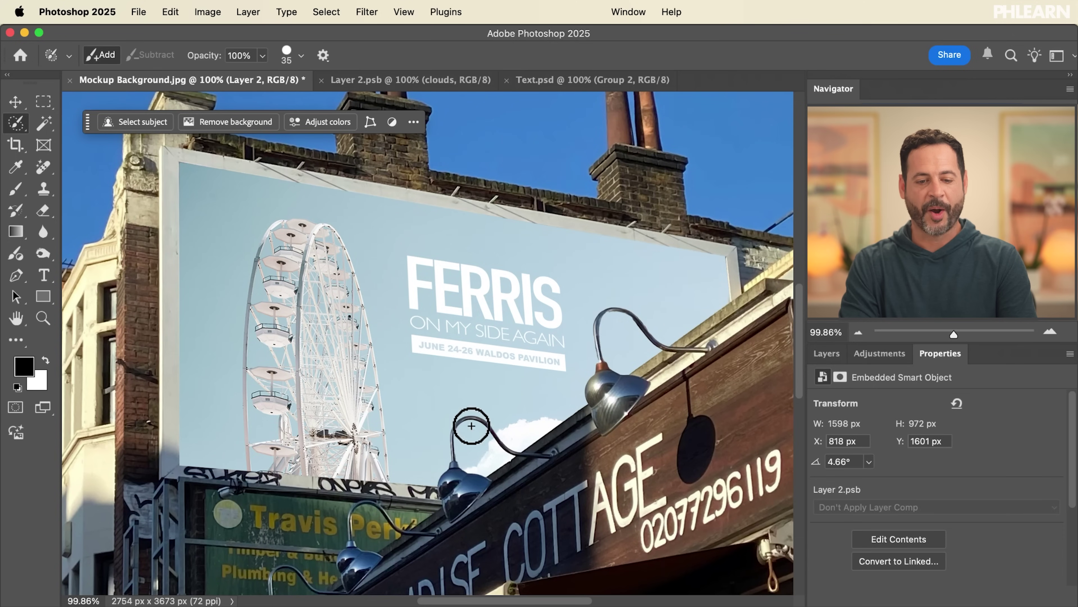
{"action": "scroll", "coordinate": [480, 420], "scroll_direction": "right", "scroll_amount": 1}
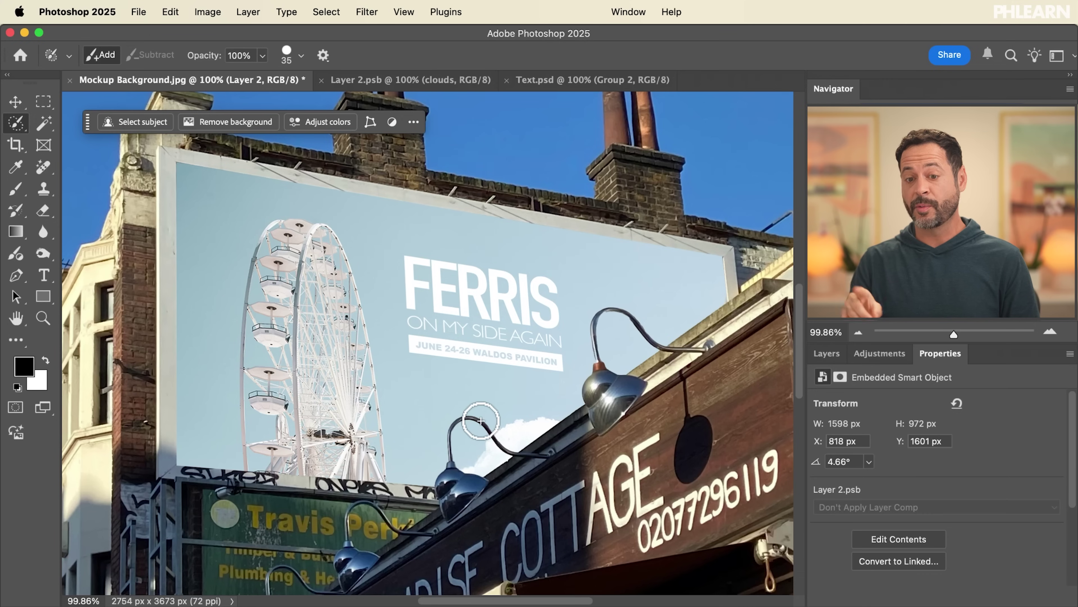
Compare the billboard with Layer 2 and the Remove group hidden and shown, and look back at the Layer 2.psb artwork
{"action": "left_click", "coordinate": [827, 353]}
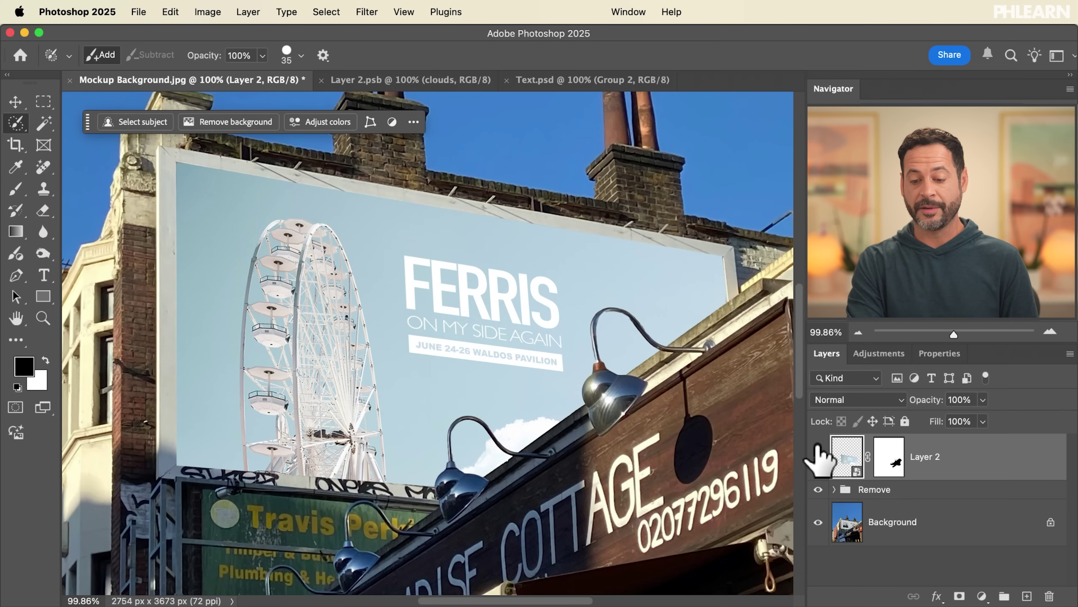
{"action": "left_click", "coordinate": [818, 488]}
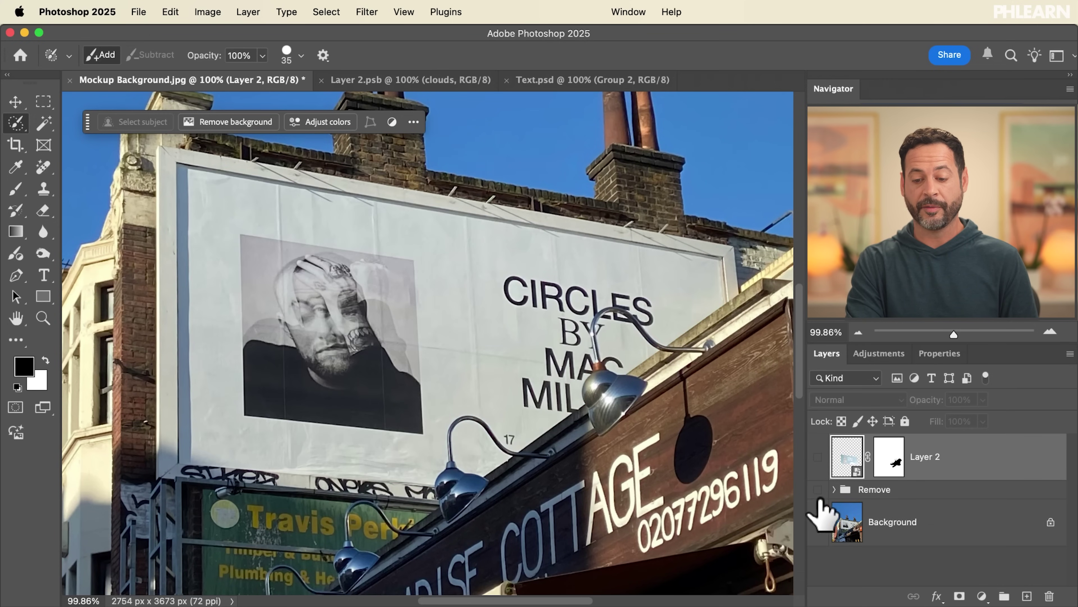
{"action": "left_click", "coordinate": [818, 489]}
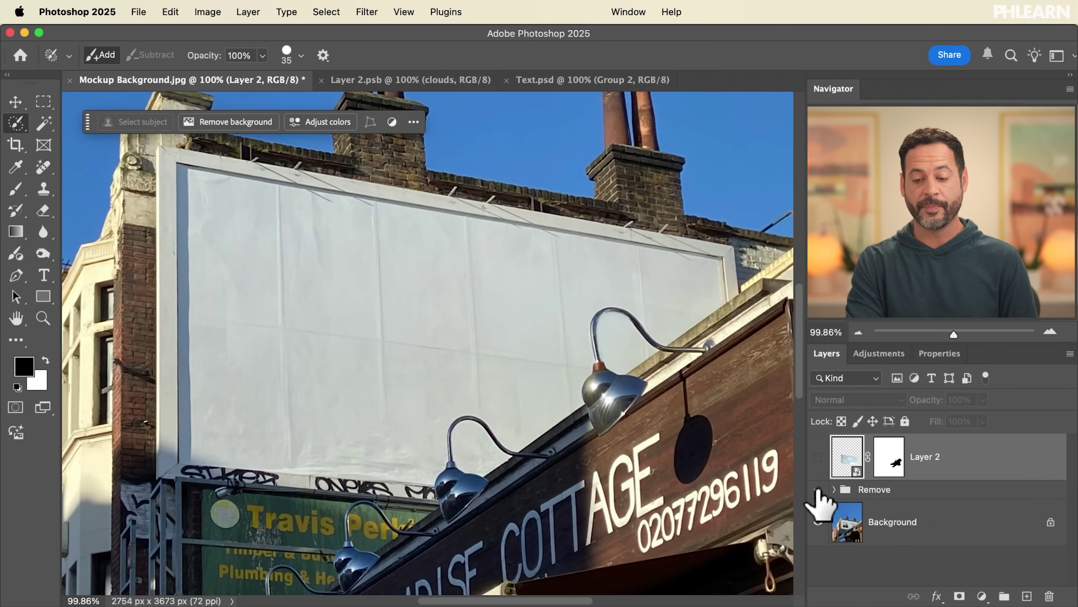
{"action": "left_click", "coordinate": [818, 456]}
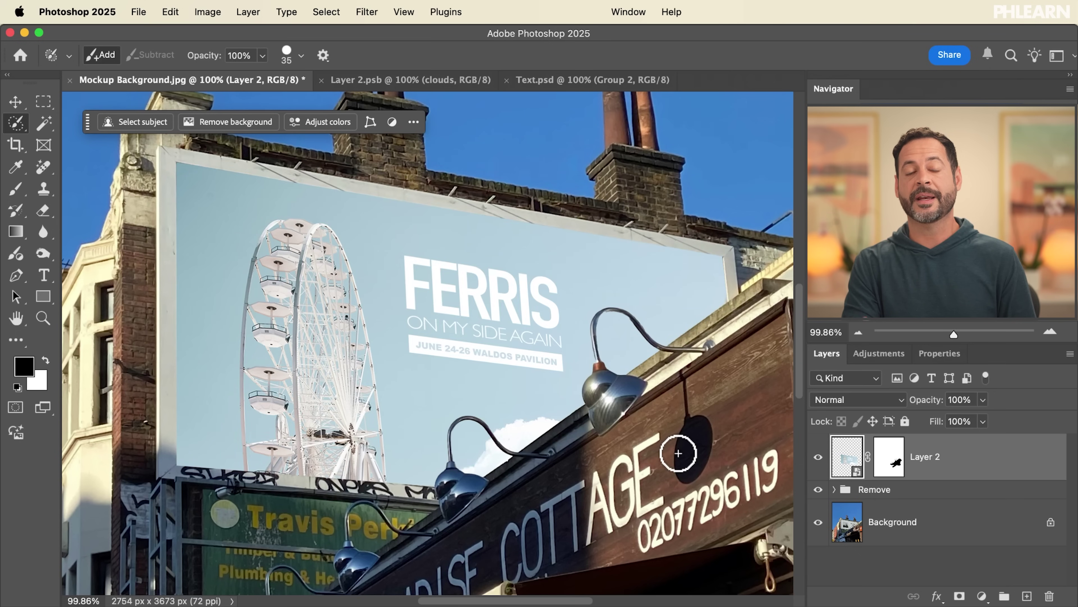
{"action": "left_click", "coordinate": [405, 80]}
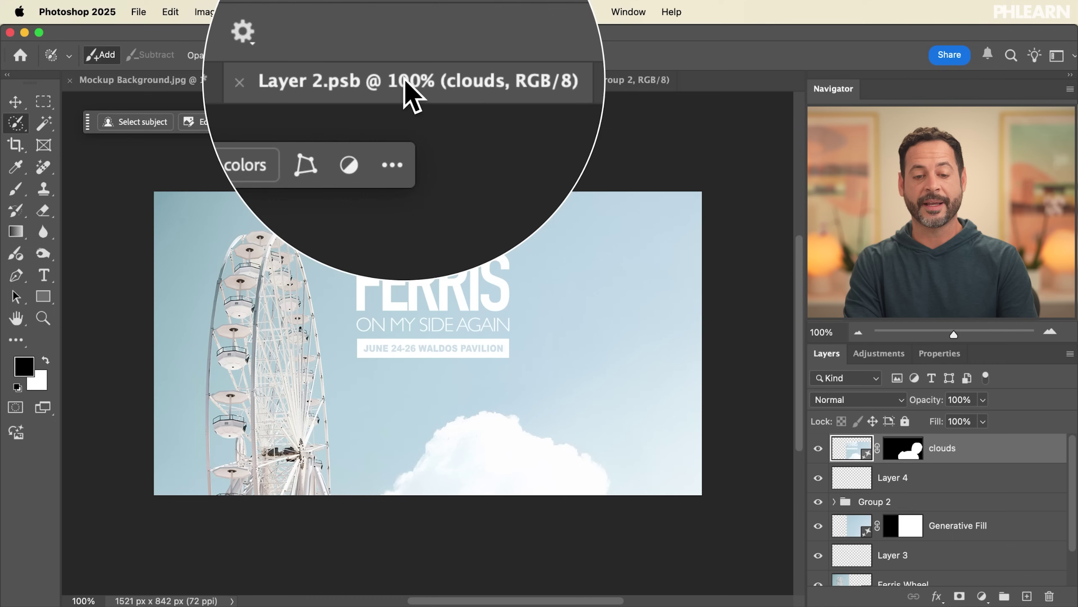
{"action": "left_click", "coordinate": [289, 81]}
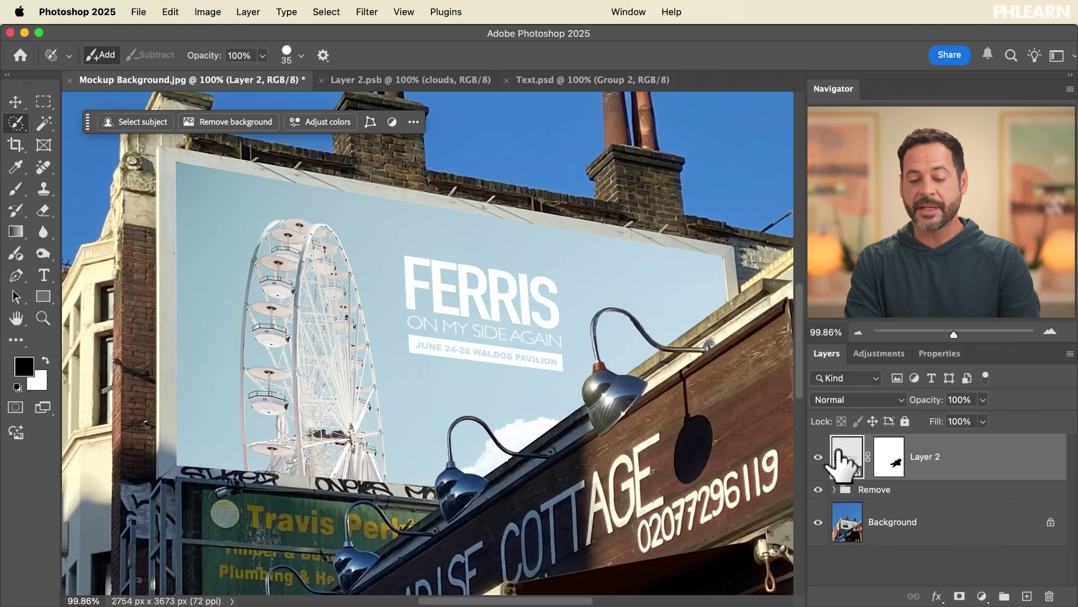
Hide Layer 2 and use Apply Image to put the merged Mockup Background.jpg image on a new layer above it
{"action": "left_click", "coordinate": [819, 458]}
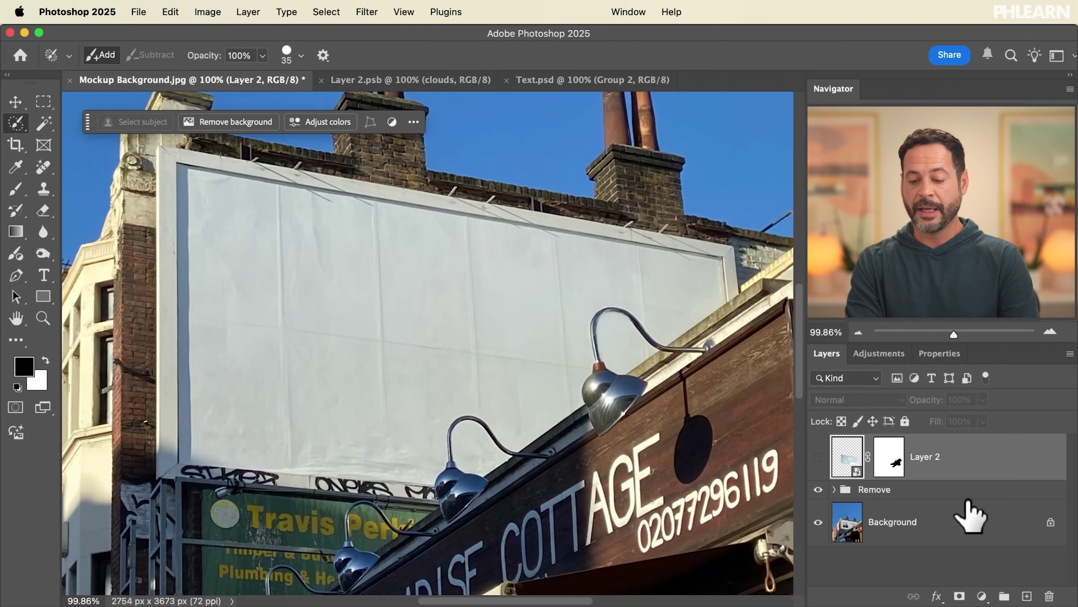
{"action": "left_click", "coordinate": [1027, 597]}
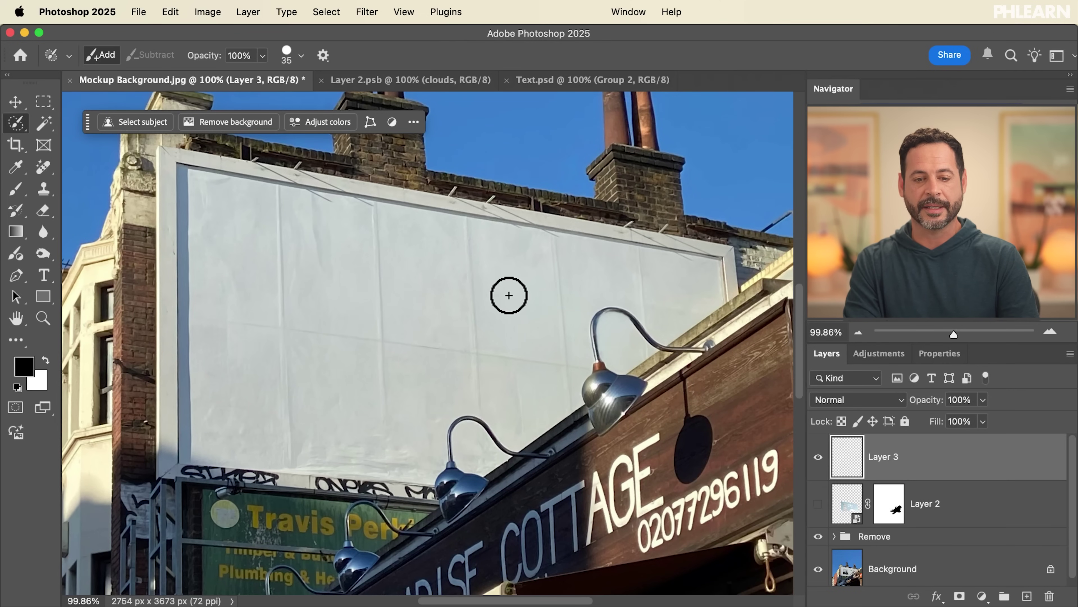
{"action": "left_click", "coordinate": [208, 12]}
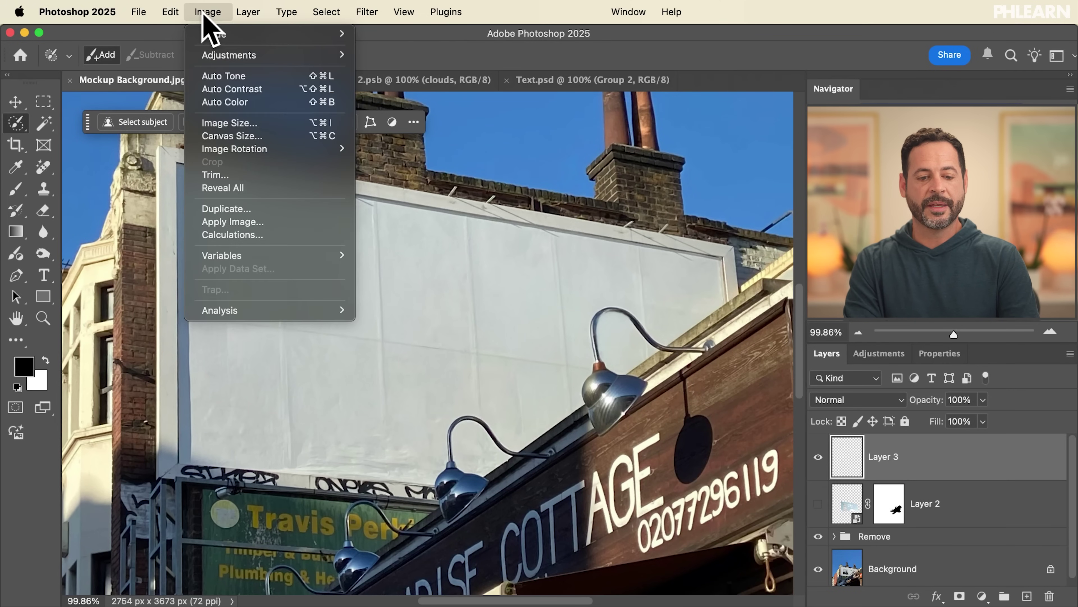
{"action": "left_click", "coordinate": [251, 221]}
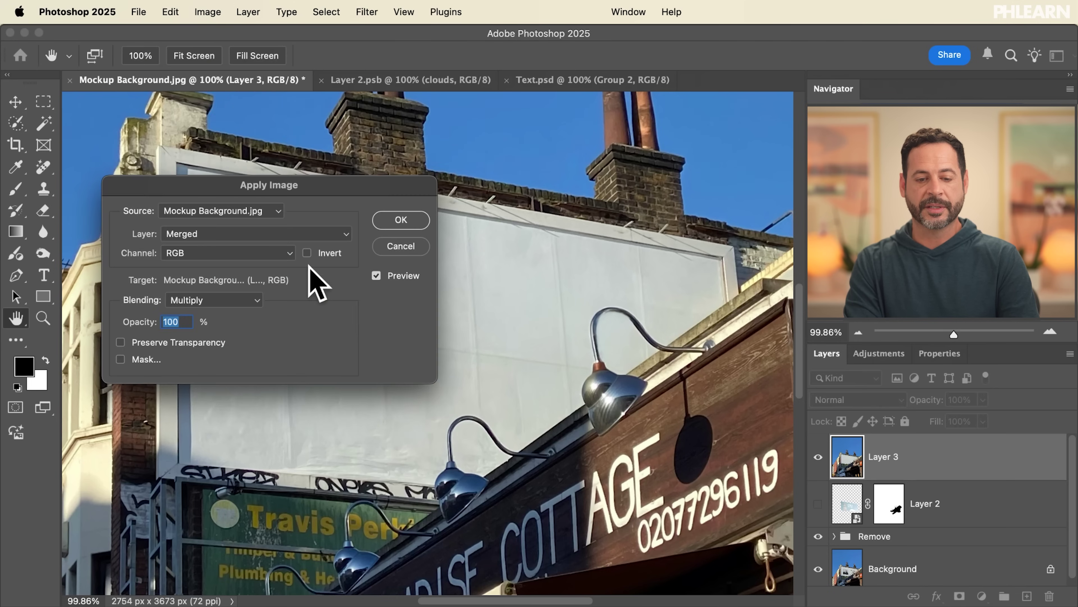
{"action": "left_click", "coordinate": [403, 220]}
{"action": "key", "text": "w"}
{"action": "key", "text": "x"}
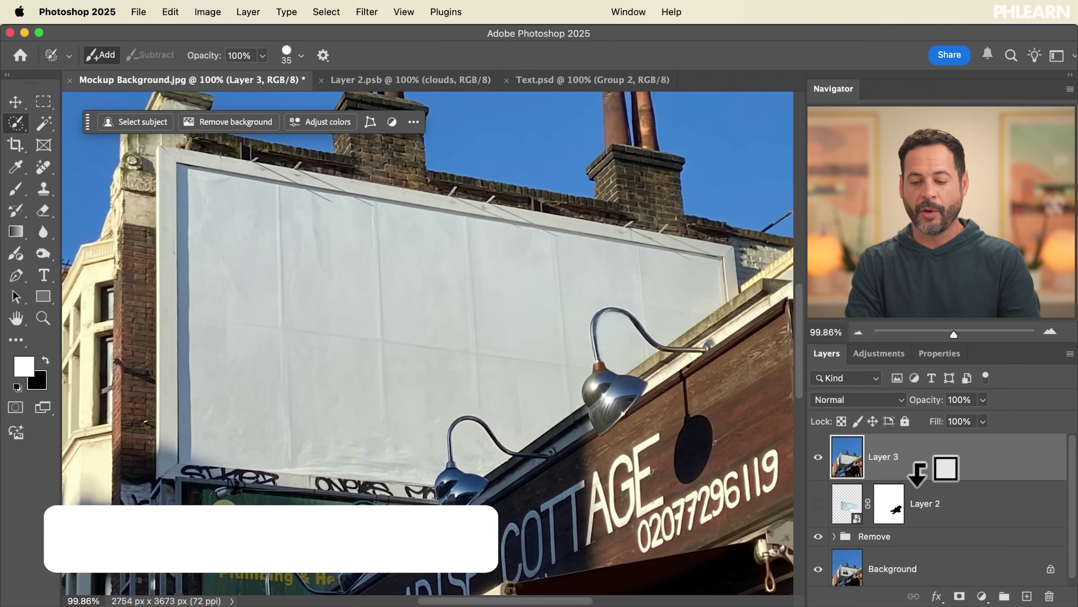
Clip the merged image layer to Layer 2, made visible again, and rename the clipped layer HS
{"action": "left_click", "coordinate": [919, 473], "text": "alt"}
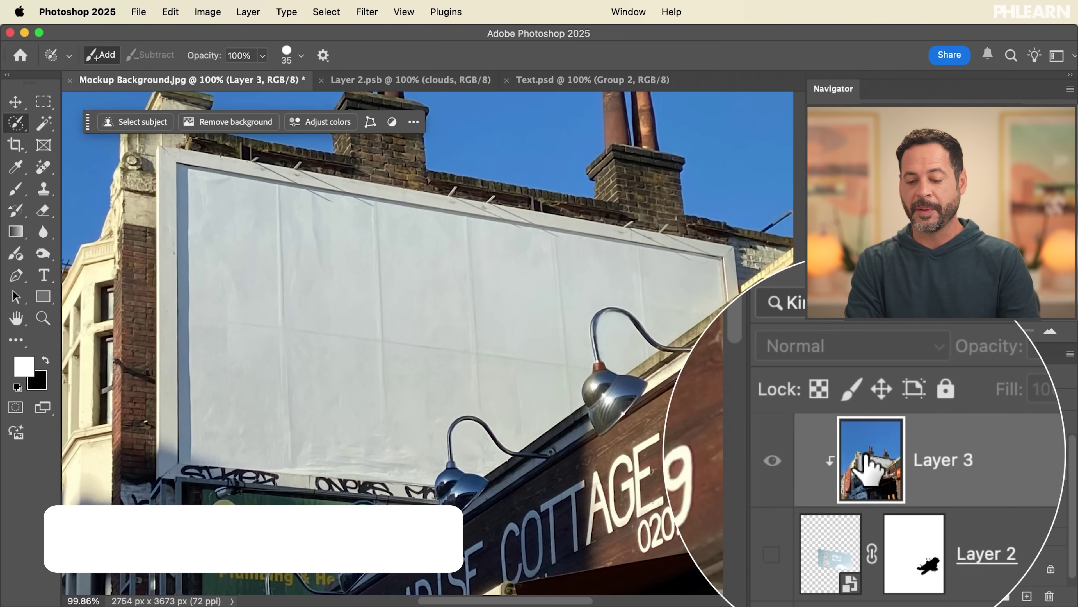
{"action": "left_click", "coordinate": [820, 502]}
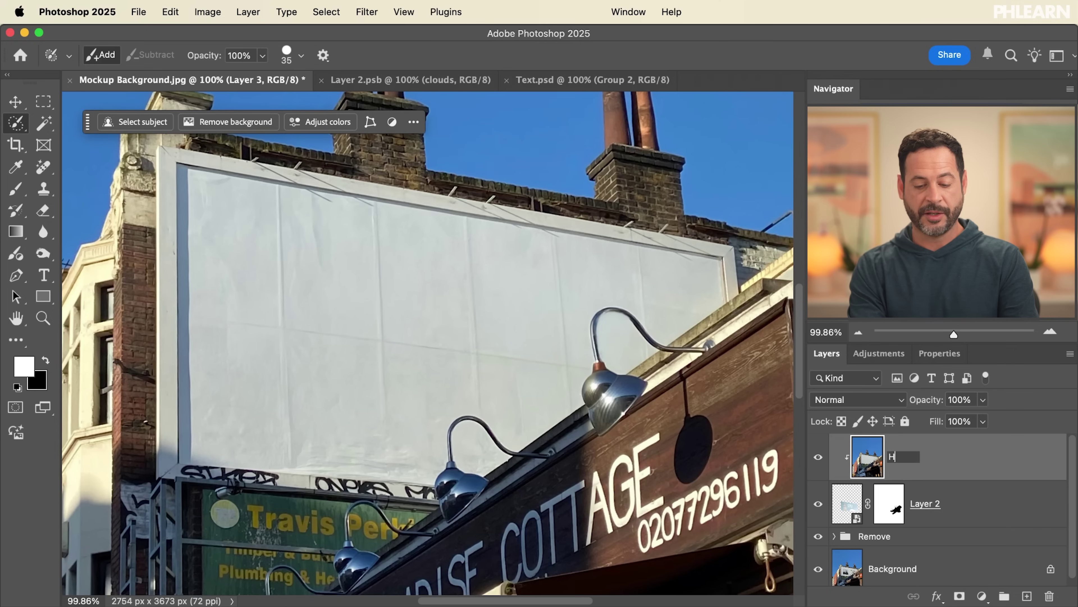
{"action": "type", "text": "HS"}
{"action": "key", "text": "Return"}
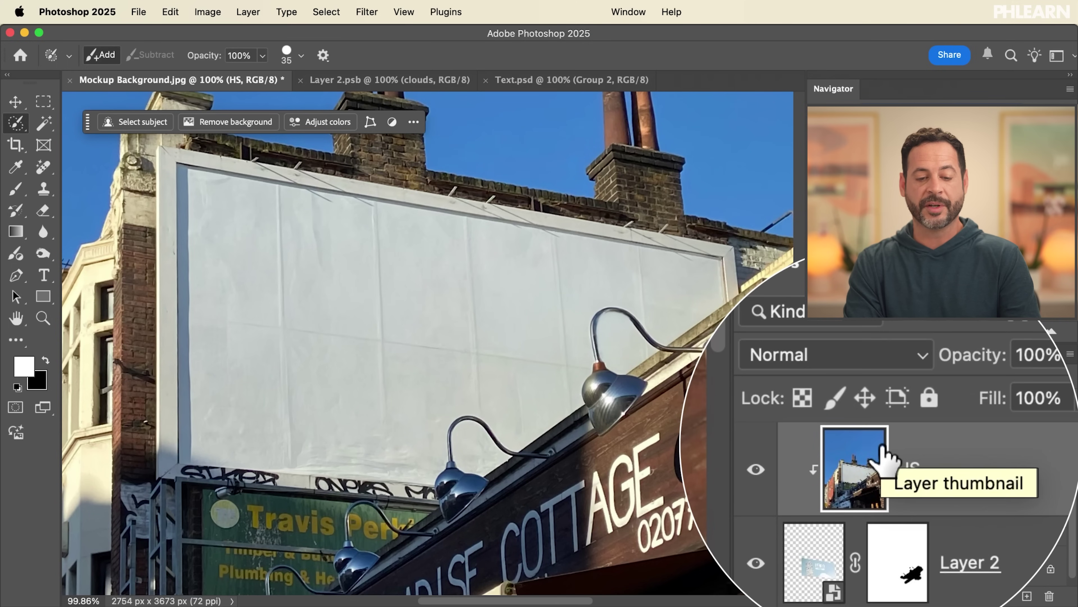
Set the HS layer's blend mode to Soft Light and toggle its visibility to compare the billboard's texture
{"action": "left_click", "coordinate": [870, 400]}
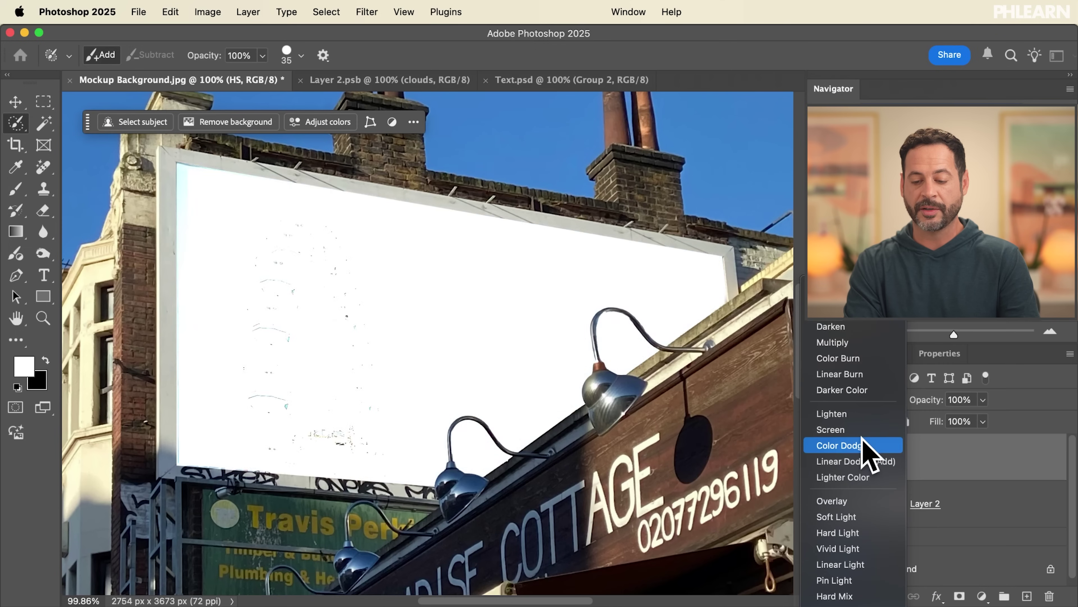
{"action": "left_click", "coordinate": [849, 517]}
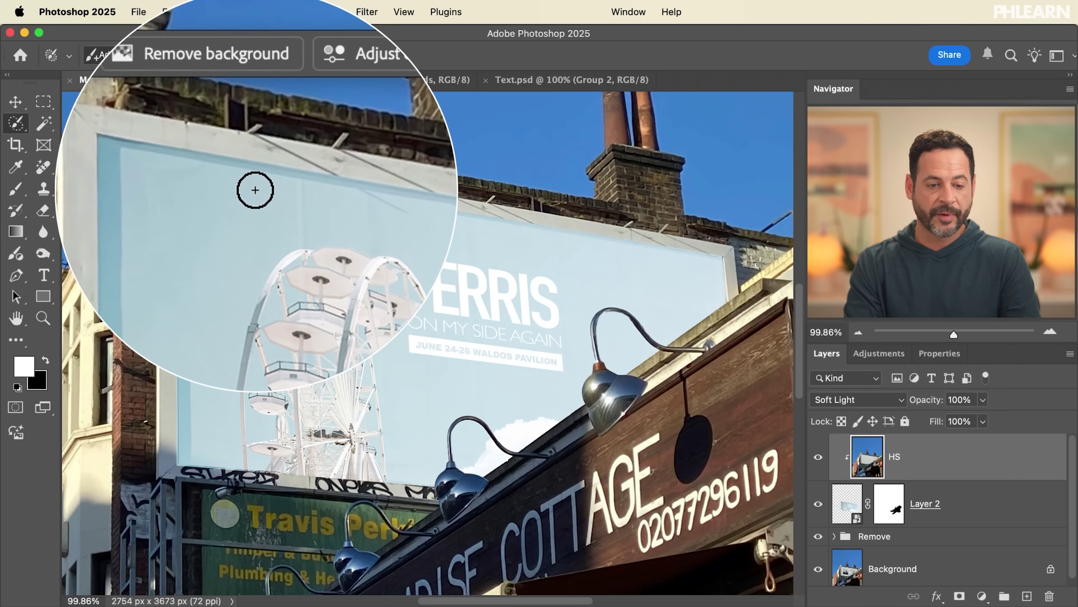
{"action": "left_click", "coordinate": [818, 456]}
{"action": "left_click", "coordinate": [817, 456]}
{"action": "left_click", "coordinate": [817, 456]}
{"action": "left_click", "coordinate": [817, 457]}
{"action": "left_click", "coordinate": [817, 457]}
{"action": "left_click", "coordinate": [817, 457]}
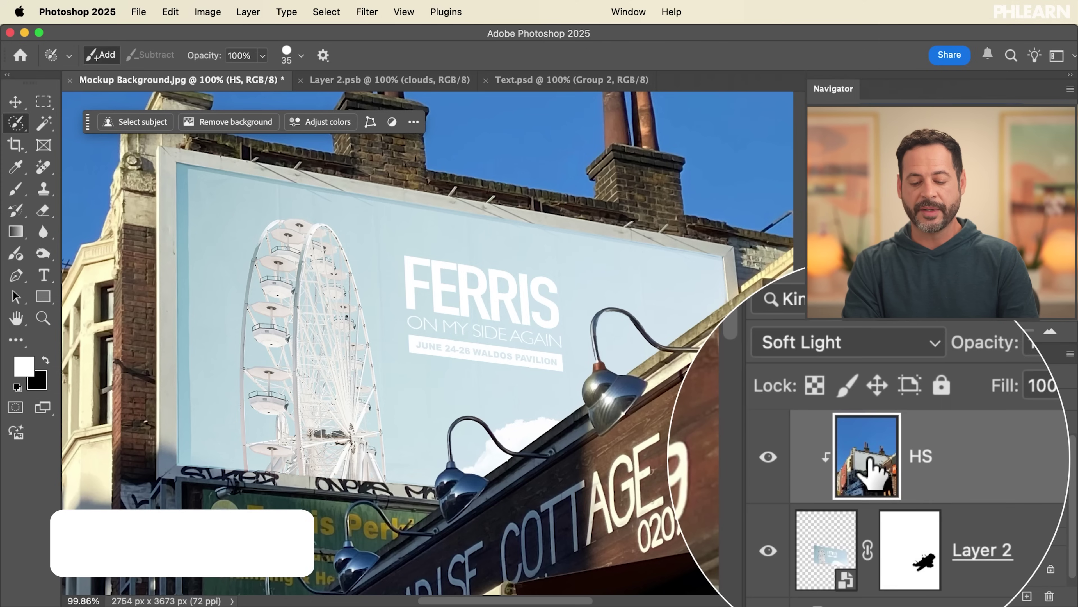
Apply Levels to the HS layer with input black point 164, midtone 0.86 and white point 234
{"action": "key", "text": "super+l"}
{"action": "scroll", "coordinate": [368, 333], "scroll_direction": "right", "scroll_amount": 5}
{"action": "scroll", "coordinate": [368, 333], "scroll_direction": "down", "scroll_amount": 3}
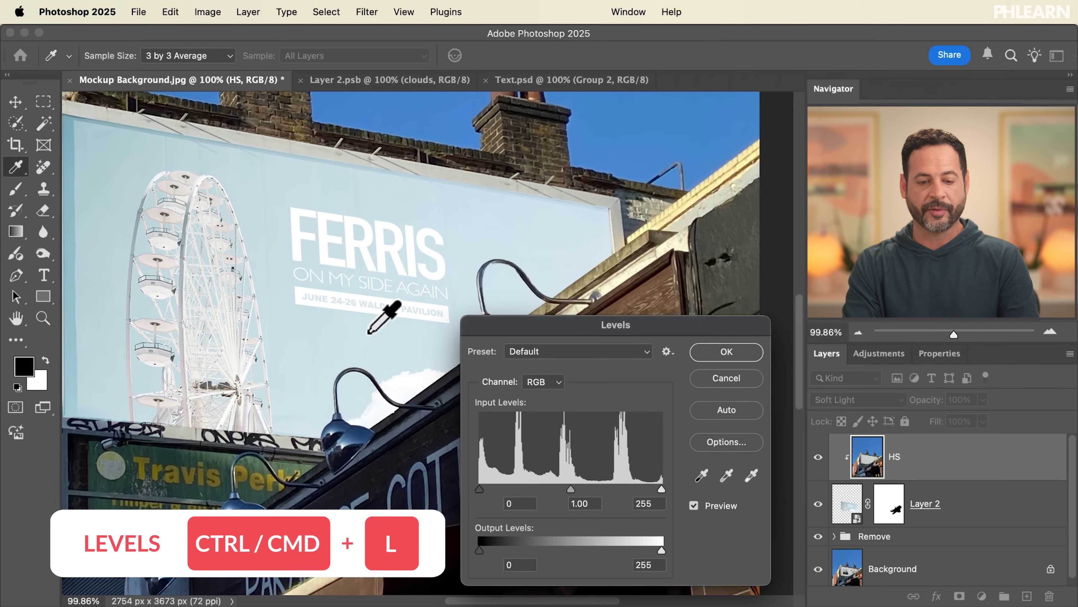
{"action": "left_click_drag", "start_coordinate": [481, 490], "coordinate": [650, 488]}
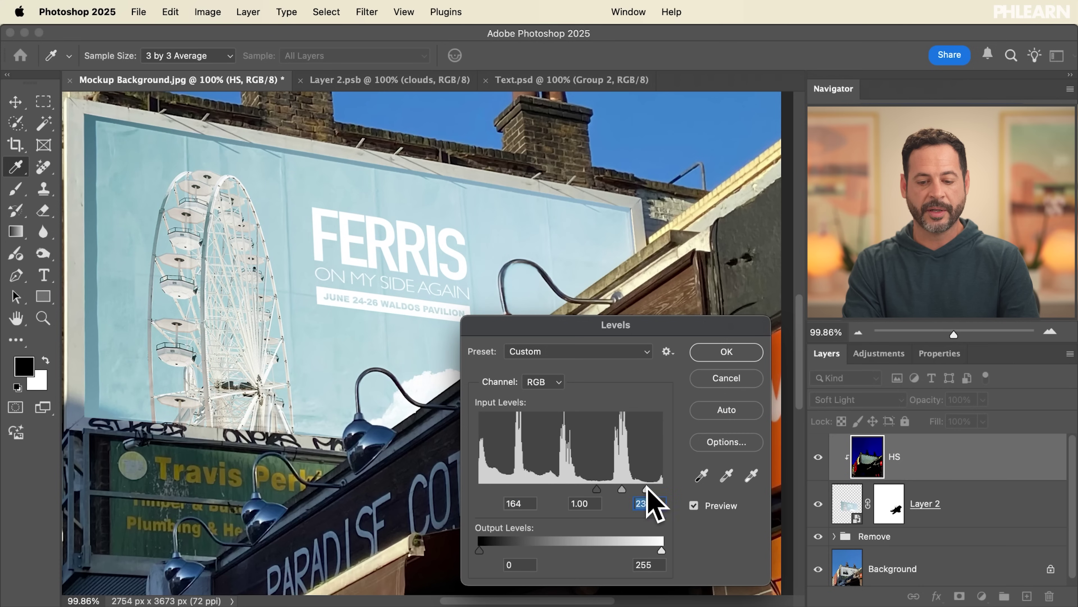
{"action": "left_click_drag", "start_coordinate": [622, 489], "coordinate": [625, 489]}
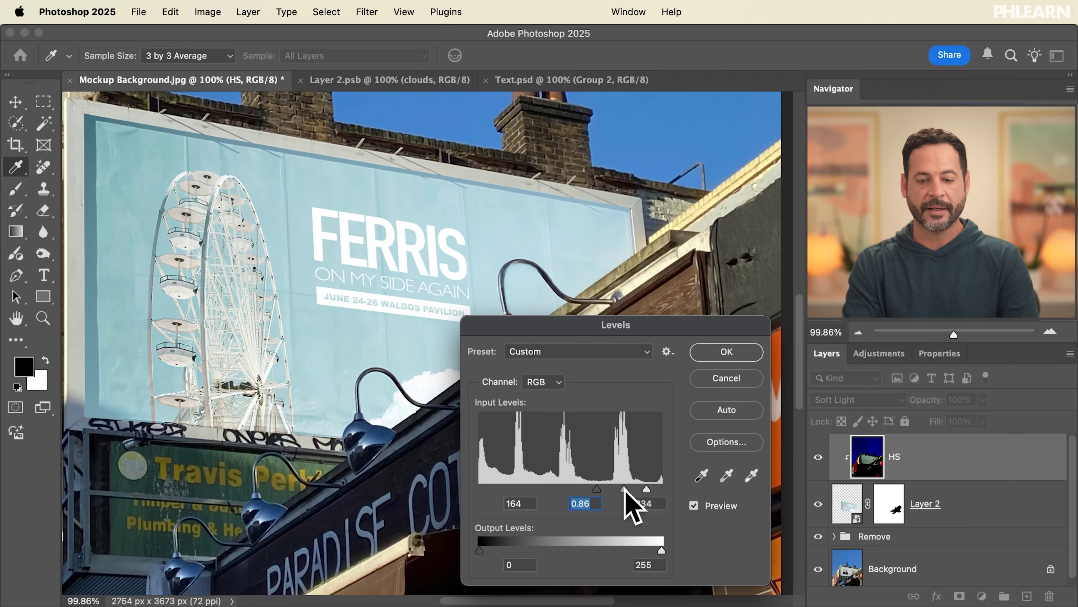
{"action": "left_click", "coordinate": [730, 354]}
{"action": "key", "text": "w"}
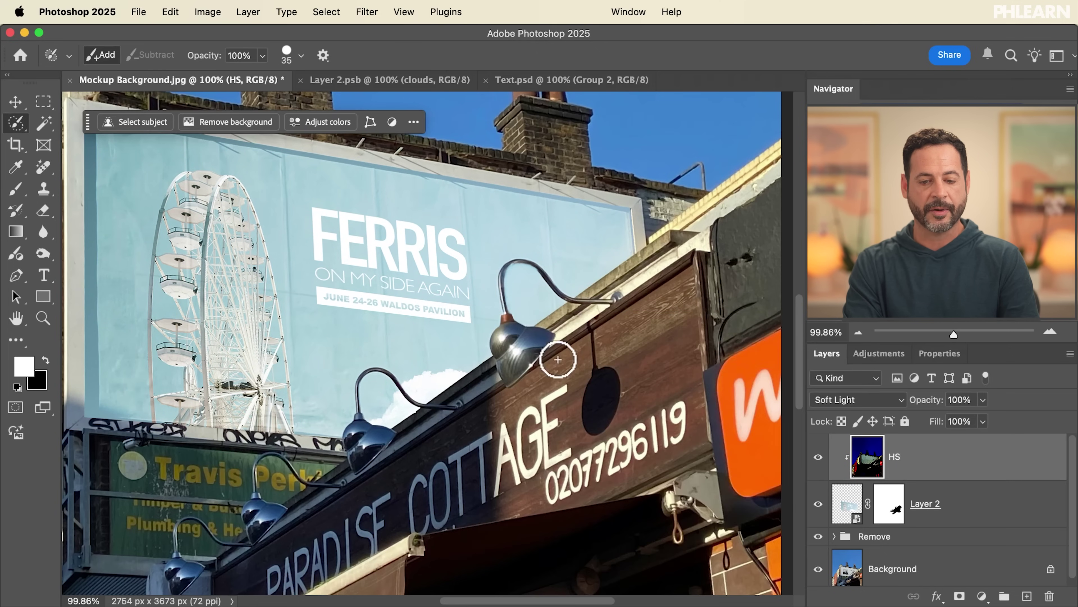
Toggle the HS layer's visibility repeatedly to compare the billboard with and without the adjusted highlights and shadows
{"action": "scroll", "coordinate": [505, 356], "scroll_direction": "left", "scroll_amount": 5}
{"action": "scroll", "coordinate": [525, 305], "scroll_direction": "up", "scroll_amount": 3}
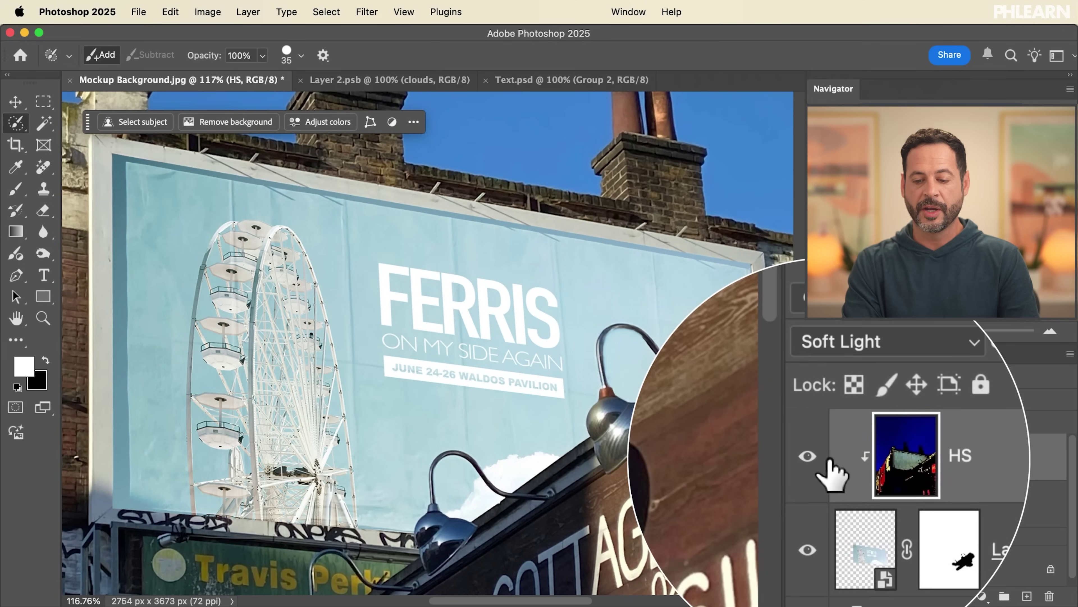
{"action": "left_click", "coordinate": [817, 458]}
{"action": "left_click", "coordinate": [818, 458]}
{"action": "left_click", "coordinate": [817, 458]}
{"action": "left_click", "coordinate": [817, 458]}
{"action": "left_click", "coordinate": [817, 458]}
{"action": "left_click", "coordinate": [817, 458]}
{"action": "left_click", "coordinate": [817, 458]}
{"action": "left_click", "coordinate": [817, 458]}
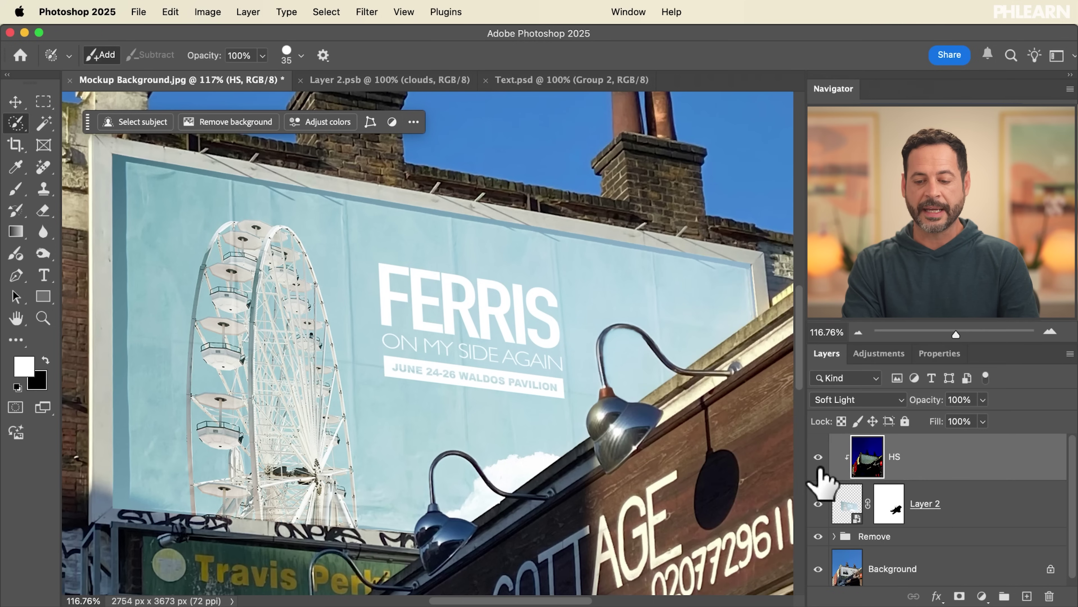
Release the HS layer from Layer 2 and clip it back, and compare the billboard with Layer 2 hidden and shown
{"action": "left_click_drag", "start_coordinate": [874, 480], "coordinate": [921, 465]}
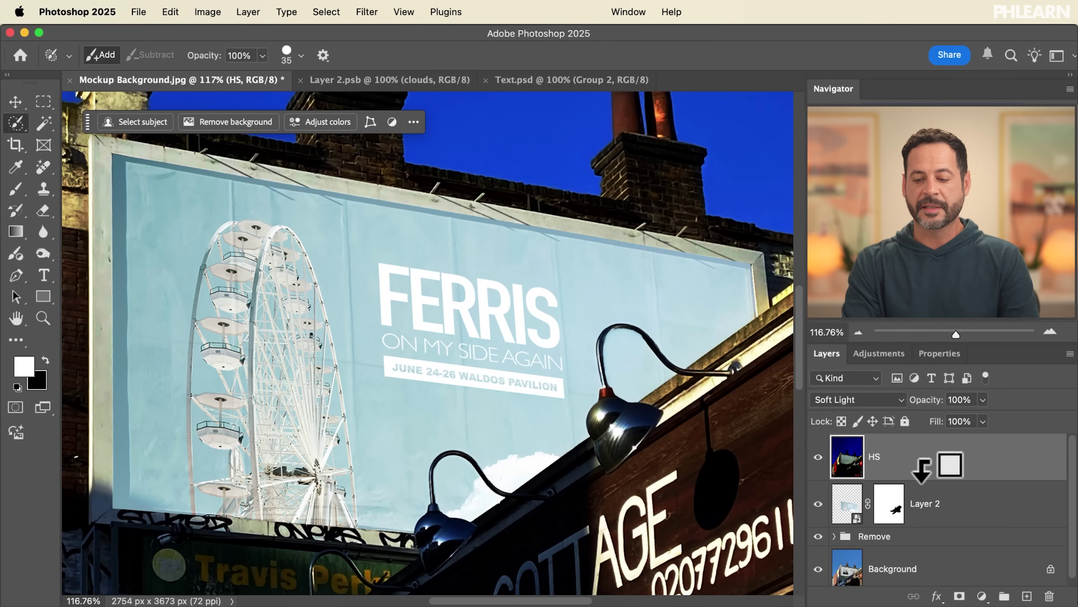
{"action": "left_click", "coordinate": [920, 467], "text": "alt"}
{"action": "left_click", "coordinate": [818, 503]}
{"action": "left_click", "coordinate": [818, 503]}
{"action": "left_click", "coordinate": [818, 503]}
{"action": "left_click", "coordinate": [818, 503]}
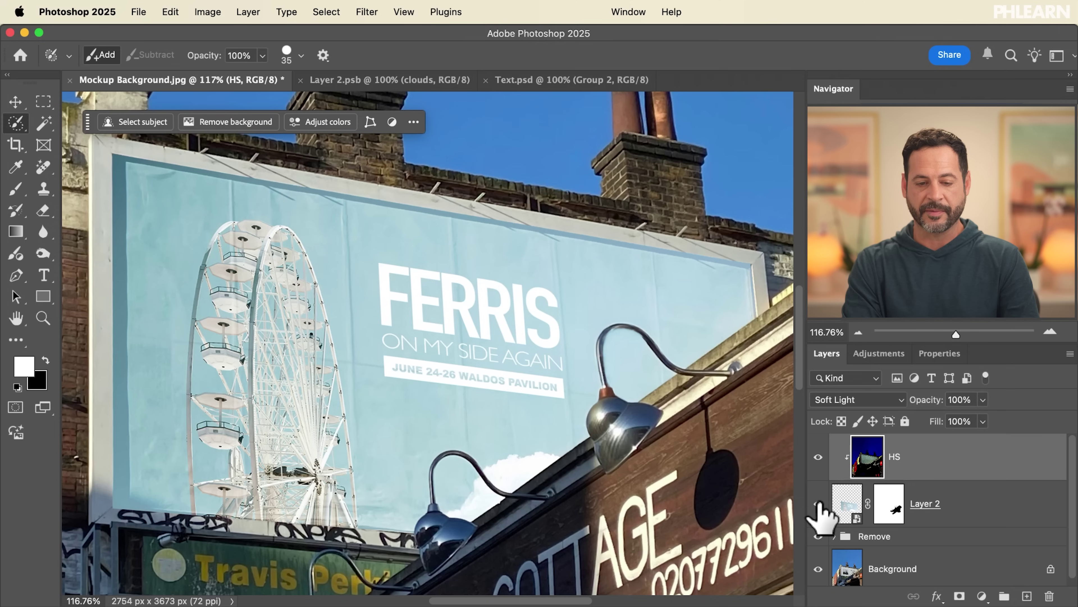
{"action": "scroll", "coordinate": [552, 411], "scroll_direction": "down", "scroll_amount": 2}
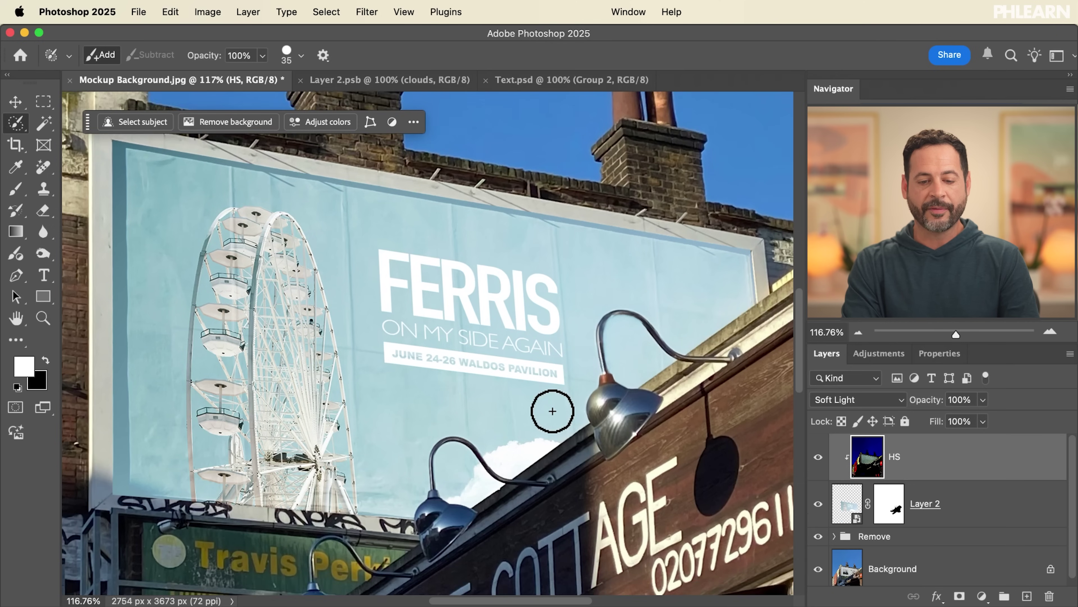
{"action": "scroll", "coordinate": [552, 411], "scroll_direction": "down", "scroll_amount": 3}
{"action": "scroll", "coordinate": [553, 411], "scroll_direction": "right", "scroll_amount": 2}
{"action": "scroll", "coordinate": [551, 410], "scroll_direction": "up", "scroll_amount": 2}
{"action": "scroll", "coordinate": [552, 410], "scroll_direction": "left", "scroll_amount": 2}
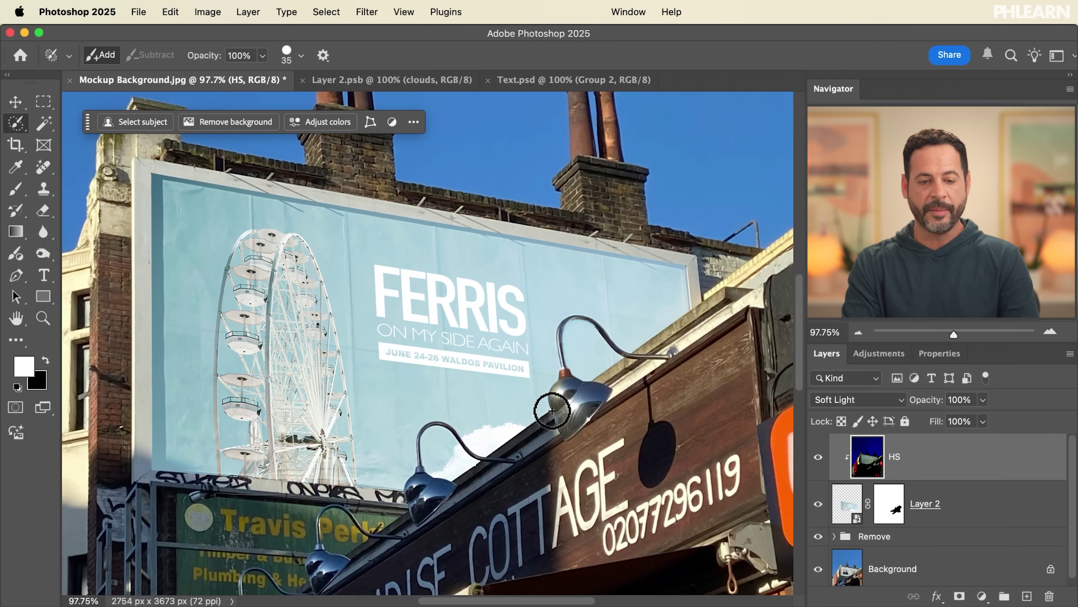
Close Layer 2.psb and Text.psd, and save the mockup in Photoshop format as Mockup Background.psd
{"action": "left_click", "coordinate": [383, 81]}
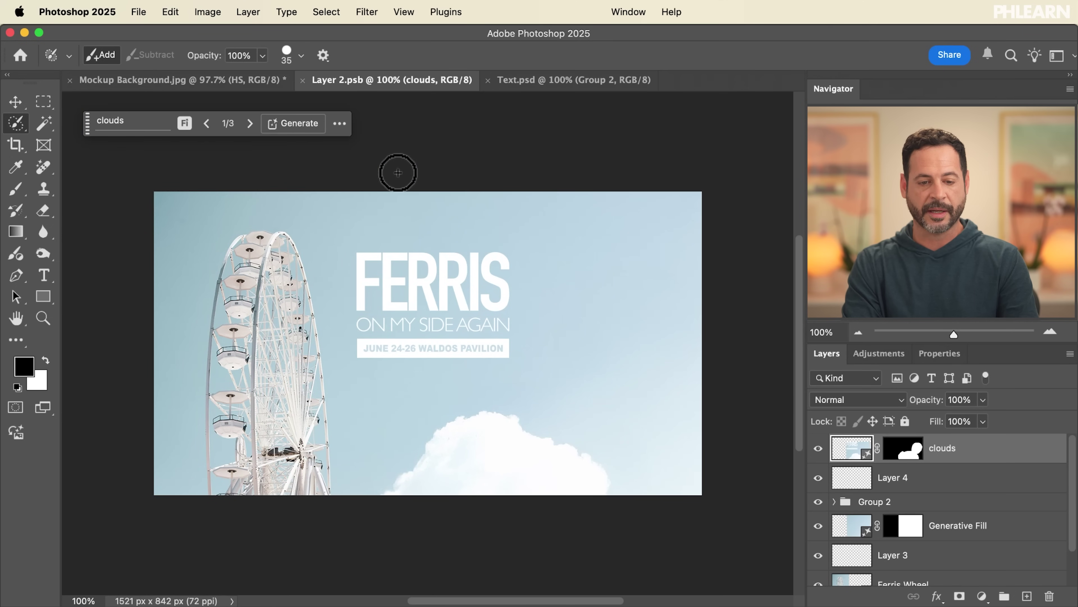
{"action": "left_click", "coordinate": [303, 80]}
{"action": "left_click", "coordinate": [302, 80]}
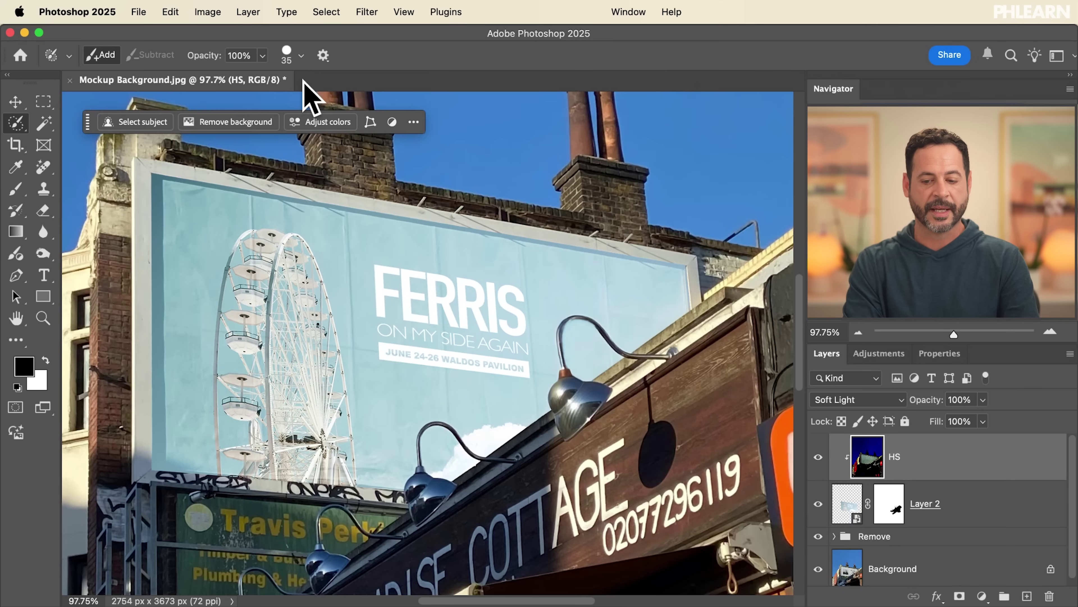
{"action": "key", "text": "super+shift+s"}
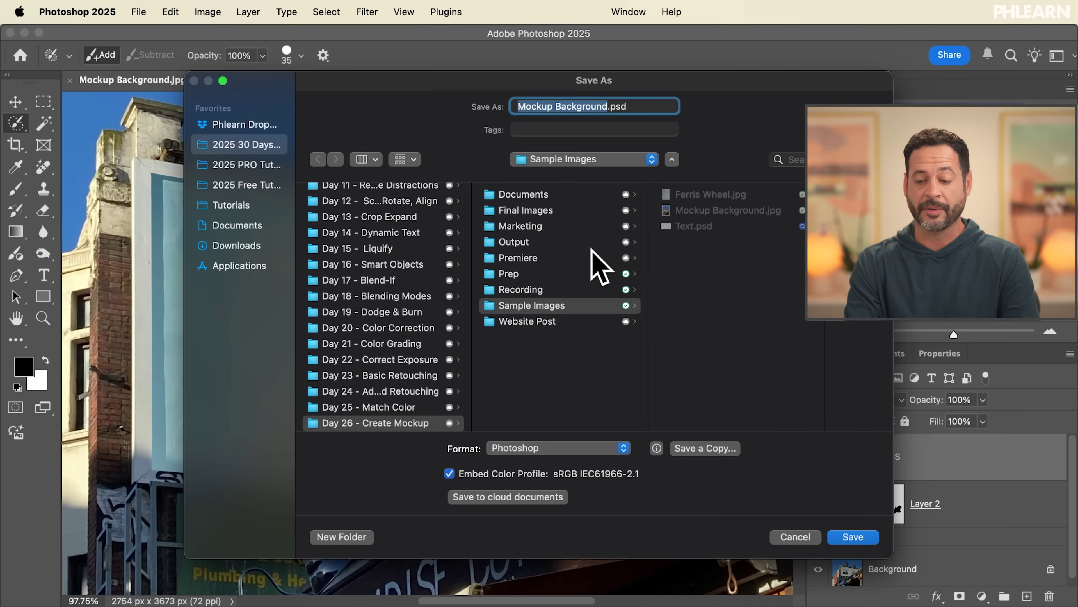
{"action": "key", "text": "Return"}
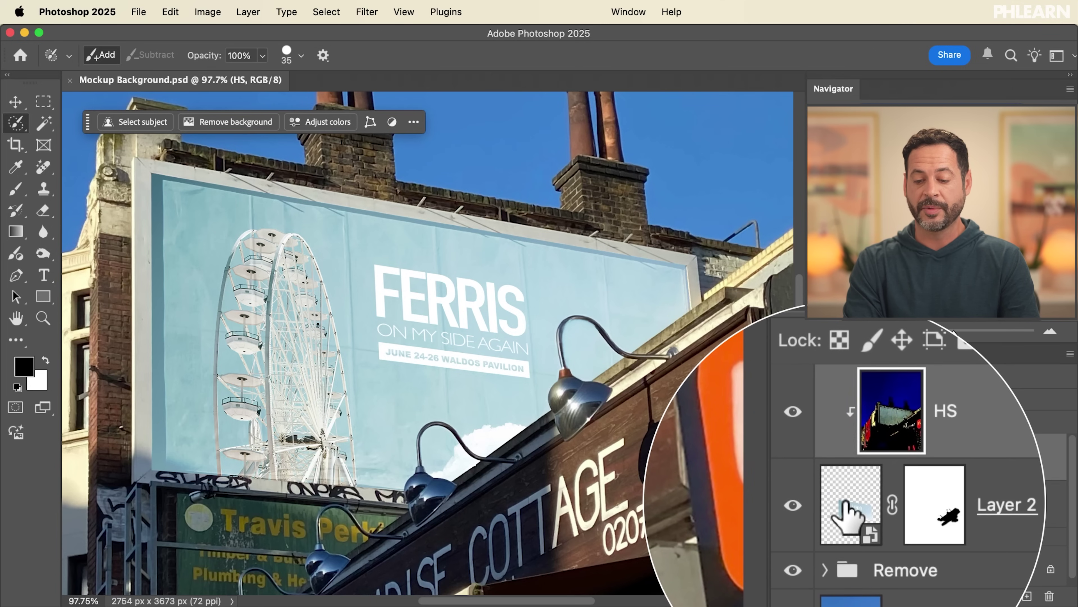
Open Layer 2's smart object contents, enlarge the FERRIS text in Group 2, and save to update the billboard mockup
{"action": "double_click", "coordinate": [847, 519]}
{"action": "left_click", "coordinate": [818, 502]}
{"action": "left_click", "coordinate": [818, 502]}
{"action": "left_click", "coordinate": [874, 502]}
{"action": "key", "text": "ctrl+t"}
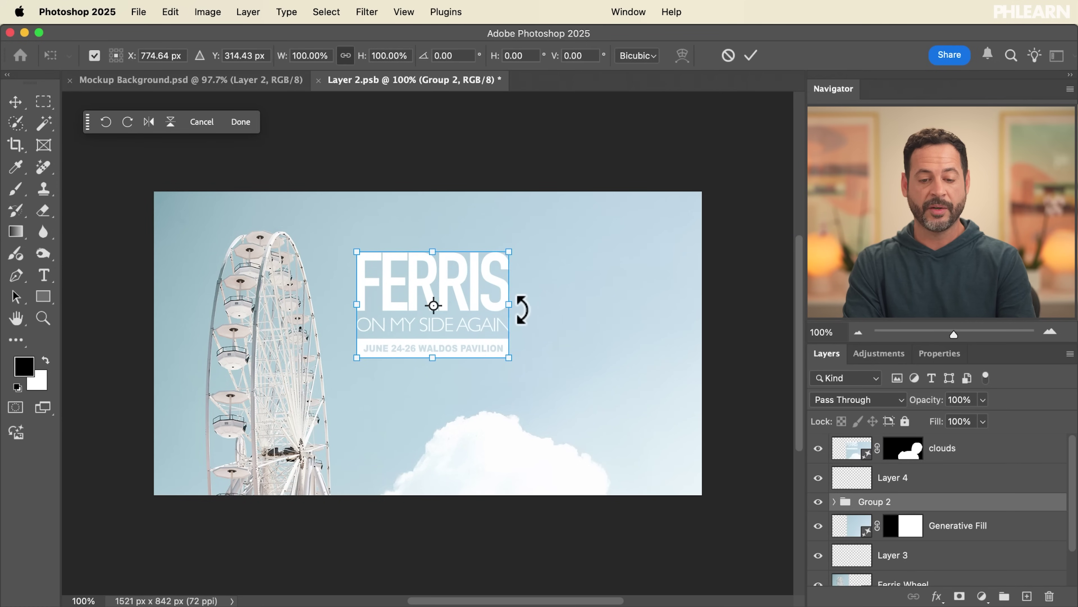
{"action": "left_click_drag", "start_coordinate": [510, 257], "coordinate": [551, 230]}
{"action": "key", "text": "ctrl+s"}
{"action": "left_click", "coordinate": [567, 265]}
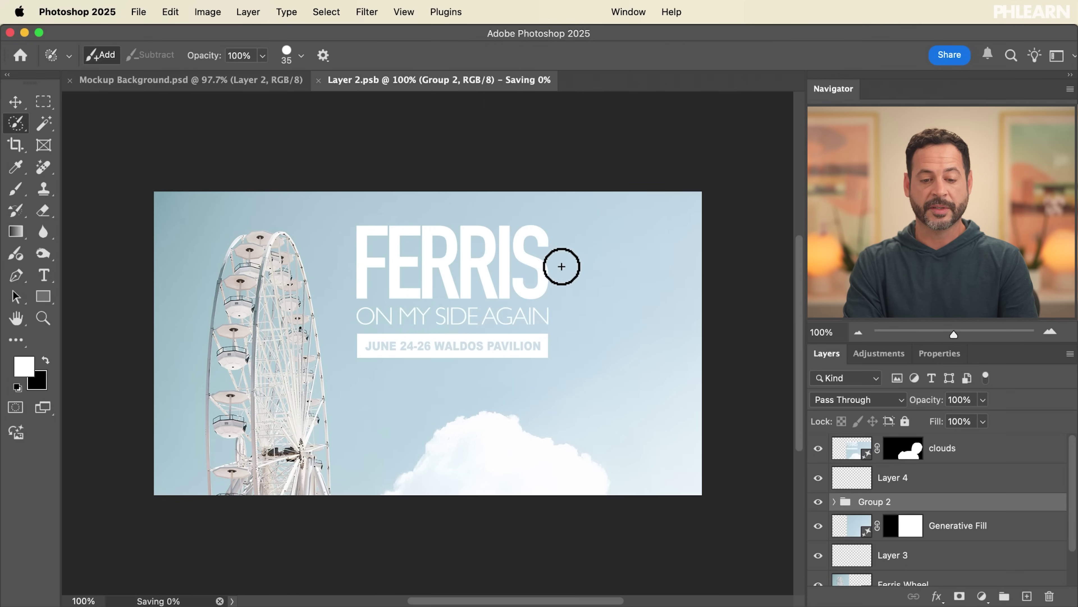
{"action": "left_click", "coordinate": [193, 80]}
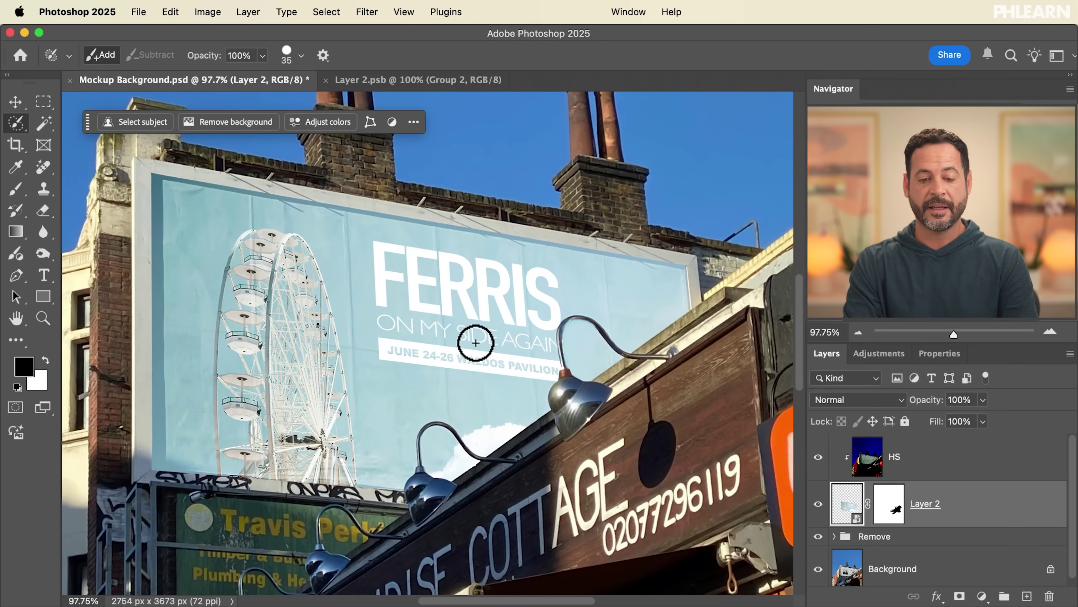
Move the Group 2 text slightly left in Layer 2.psb, save it and return to the mockup
{"action": "left_click", "coordinate": [356, 81]}
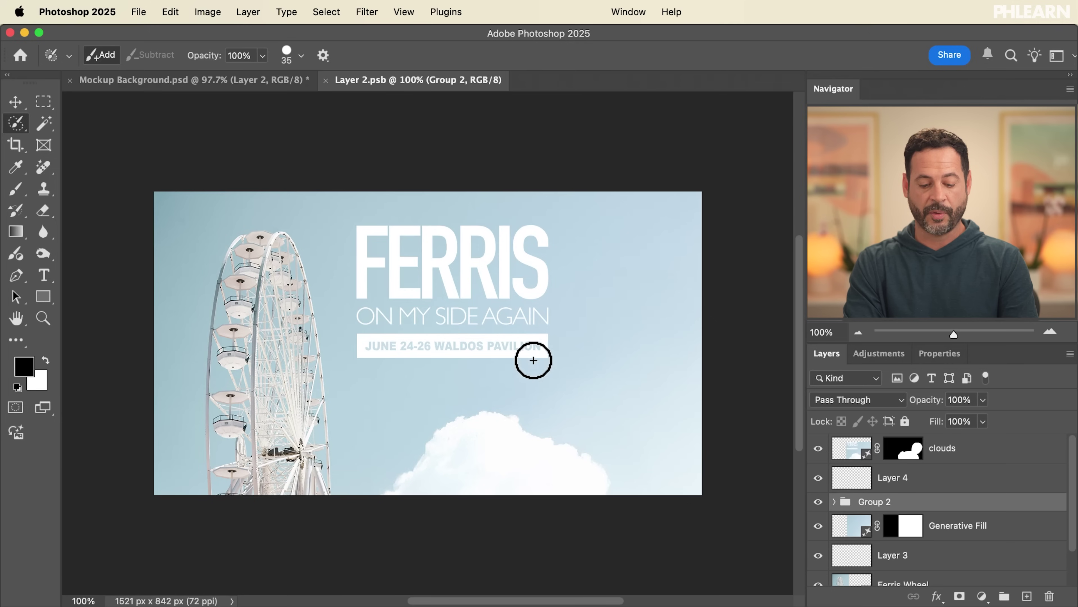
{"action": "key", "text": "v"}
{"action": "left_click_drag", "start_coordinate": [511, 340], "coordinate": [498, 338]}
{"action": "key", "text": "super+s"}
{"action": "left_click", "coordinate": [241, 80]}
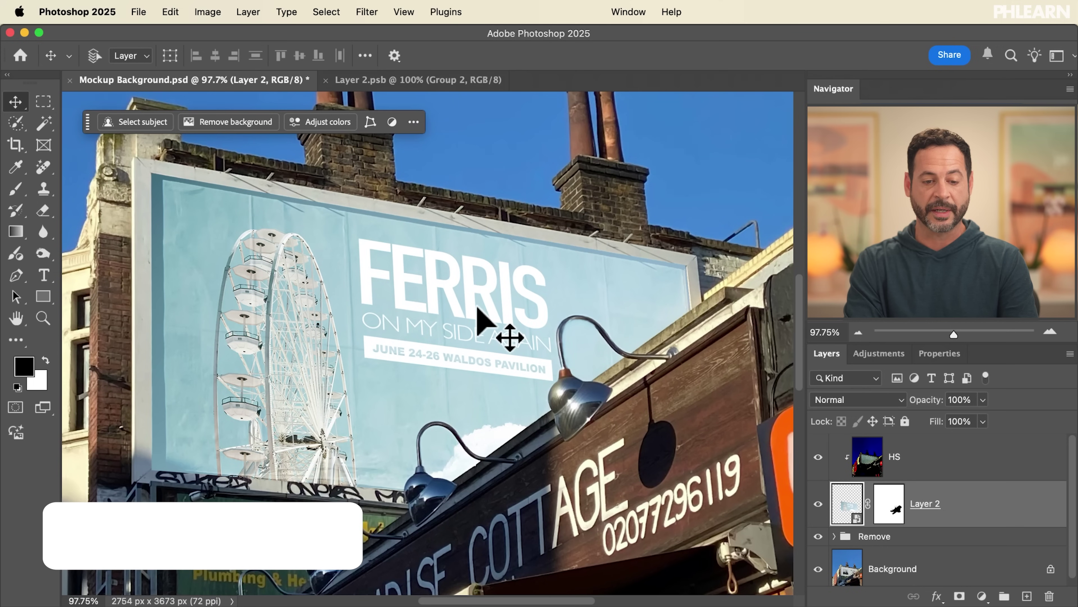
{"action": "scroll", "coordinate": [445, 314], "scroll_direction": "up", "scroll_amount": 1}
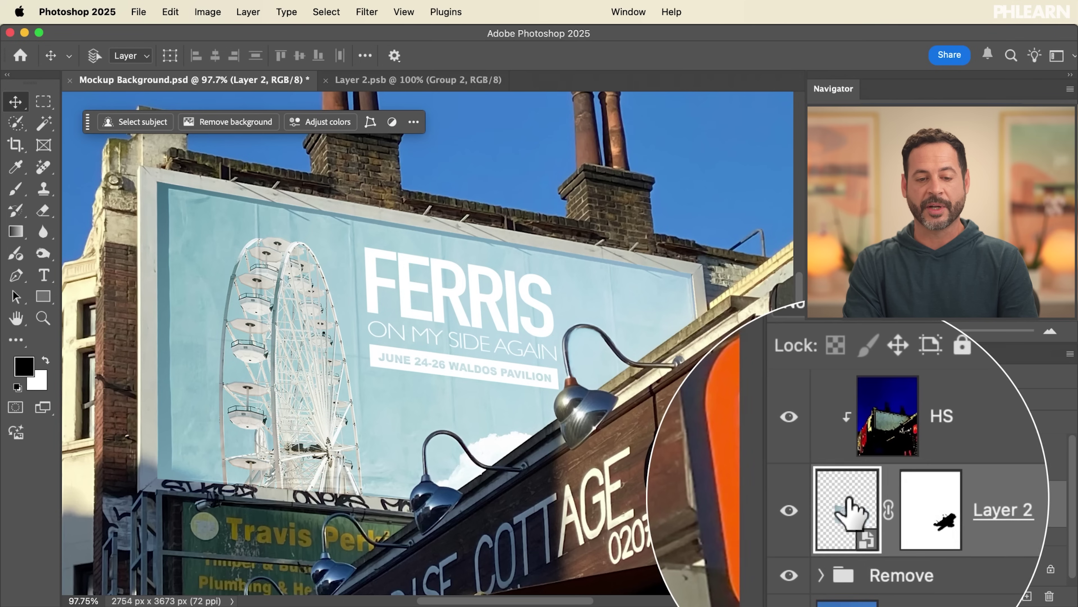
Close Layer 2.psb, reopen it from the mockup's smart object, and check the clouds layer by hiding and showing it
{"action": "left_click", "coordinate": [326, 81]}
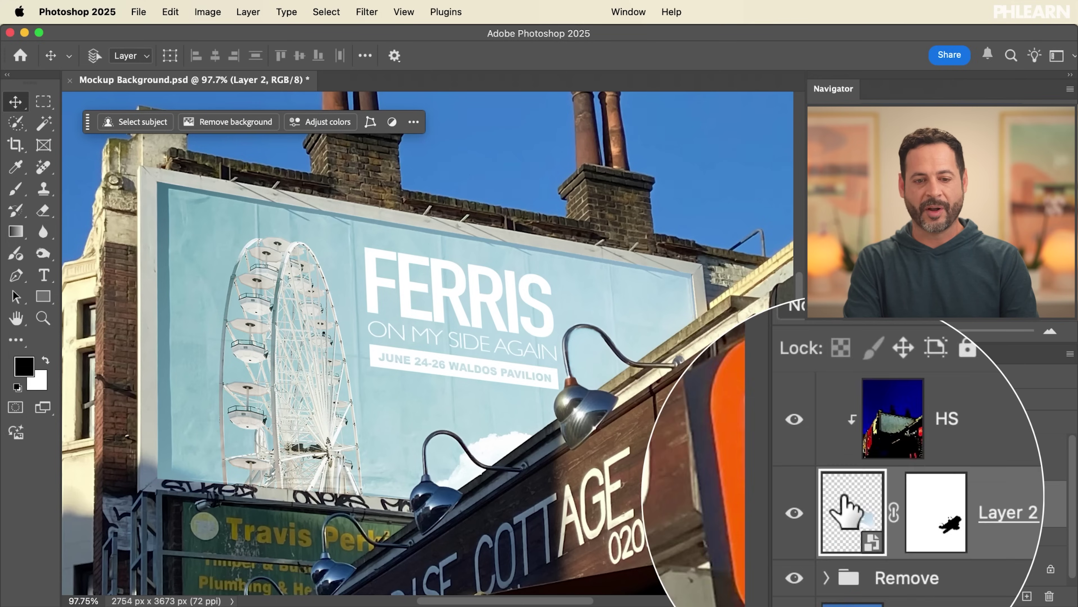
{"action": "double_click", "coordinate": [845, 510]}
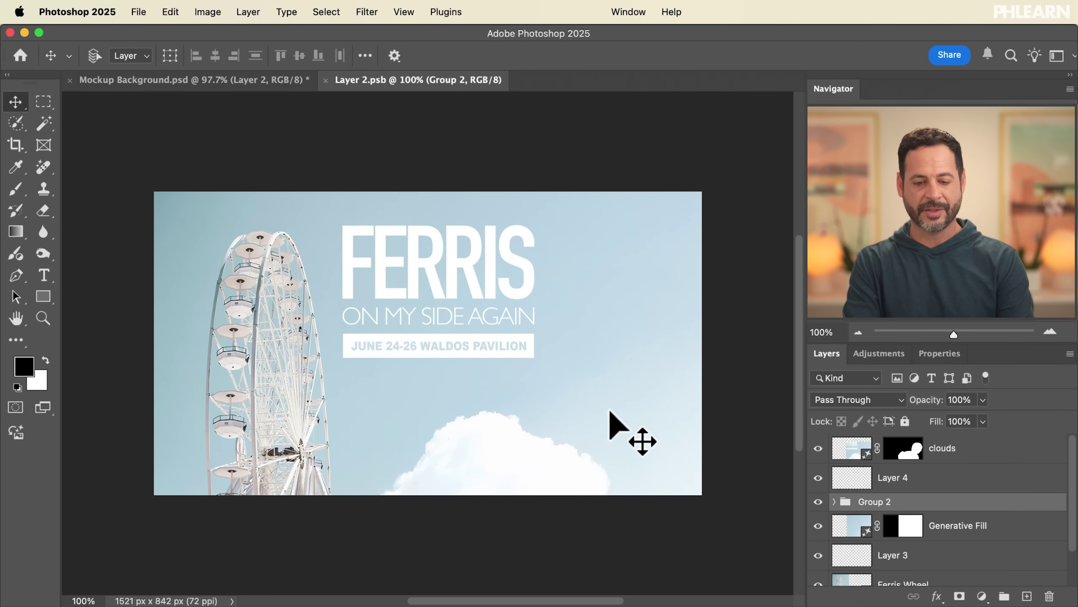
{"action": "left_click", "coordinate": [819, 448]}
{"action": "left_click", "coordinate": [819, 448]}
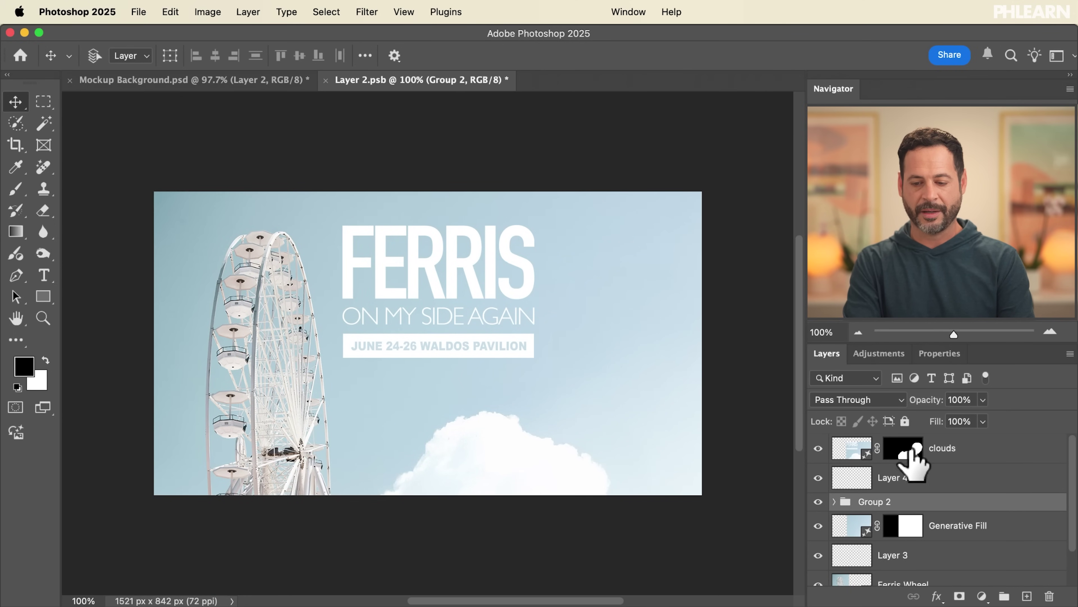
Try duplicating the clouds layer, placing the copy at the artwork's right edge with a different blend mode, and delete the copy
{"action": "left_click", "coordinate": [934, 451]}
{"action": "key", "text": "super+j"}
{"action": "left_click_drag", "start_coordinate": [505, 494], "coordinate": [678, 390]}
{"action": "left_click", "coordinate": [832, 400]}
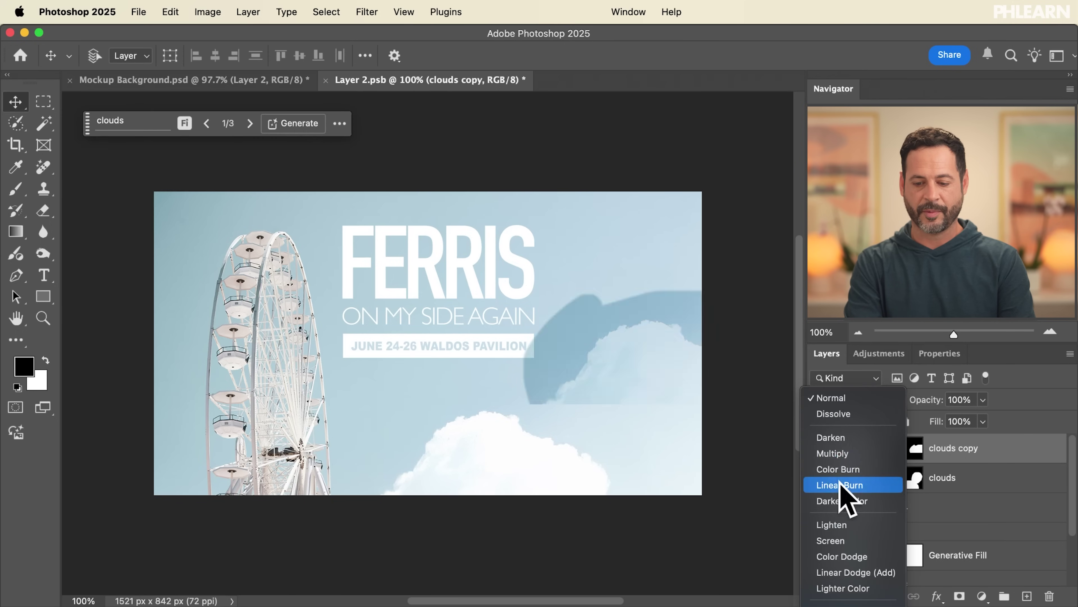
{"action": "left_click", "coordinate": [835, 533]}
{"action": "key", "text": "BackSpace"}
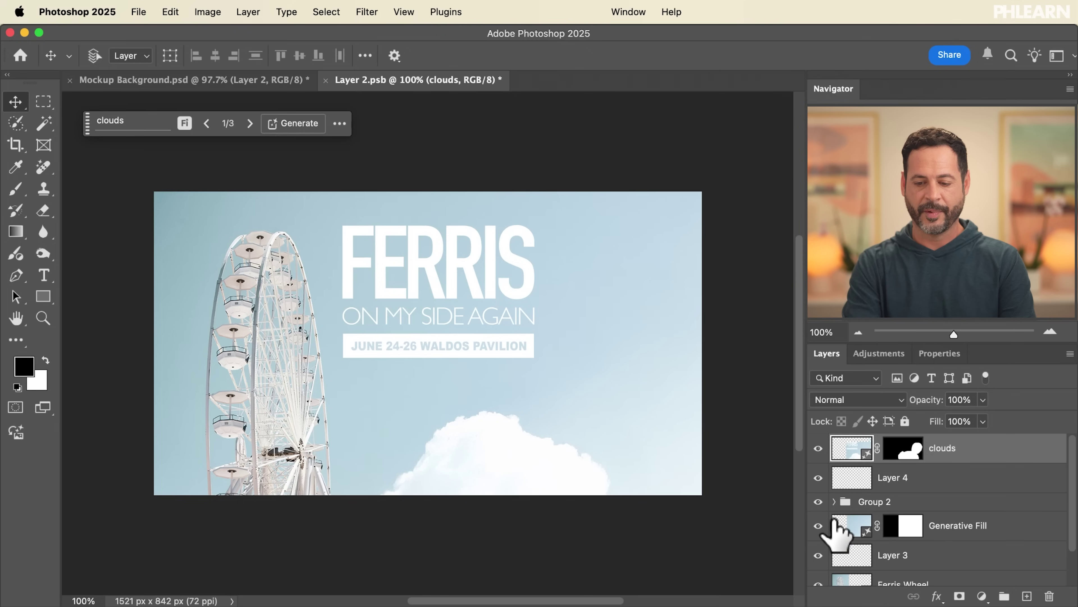
Generate a "cloud" with Generative Fill on a new layer, in a freehand selection of the sky right of the FERRIS text
{"action": "key", "text": "super+alt+shift+n"}
{"action": "key", "text": "w"}
{"action": "mouse_move", "coordinate": [656, 254]}
{"action": "left_mouse_down"}
{"action": "mouse_move", "coordinate": [588, 249]}
{"action": "mouse_move", "coordinate": [555, 342]}
{"action": "mouse_move", "coordinate": [626, 414]}
{"action": "mouse_move", "coordinate": [691, 349]}
{"action": "mouse_move", "coordinate": [696, 235]}
{"action": "mouse_move", "coordinate": [643, 250]}
{"action": "left_mouse_up"}
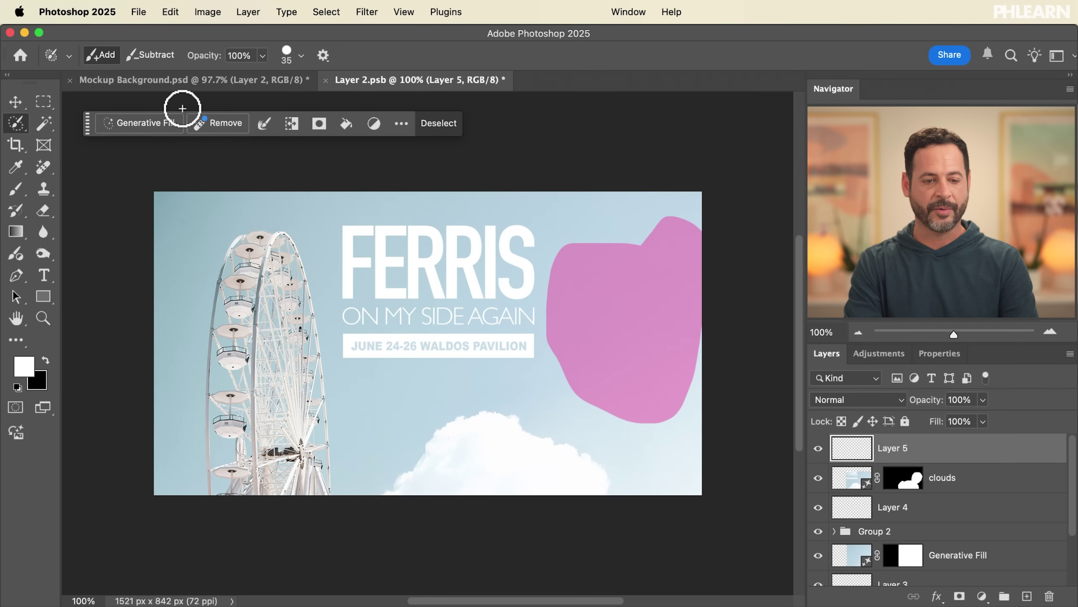
{"action": "left_click", "coordinate": [146, 123]}
{"action": "type", "text": "cloud"}
{"action": "key", "text": "Return"}
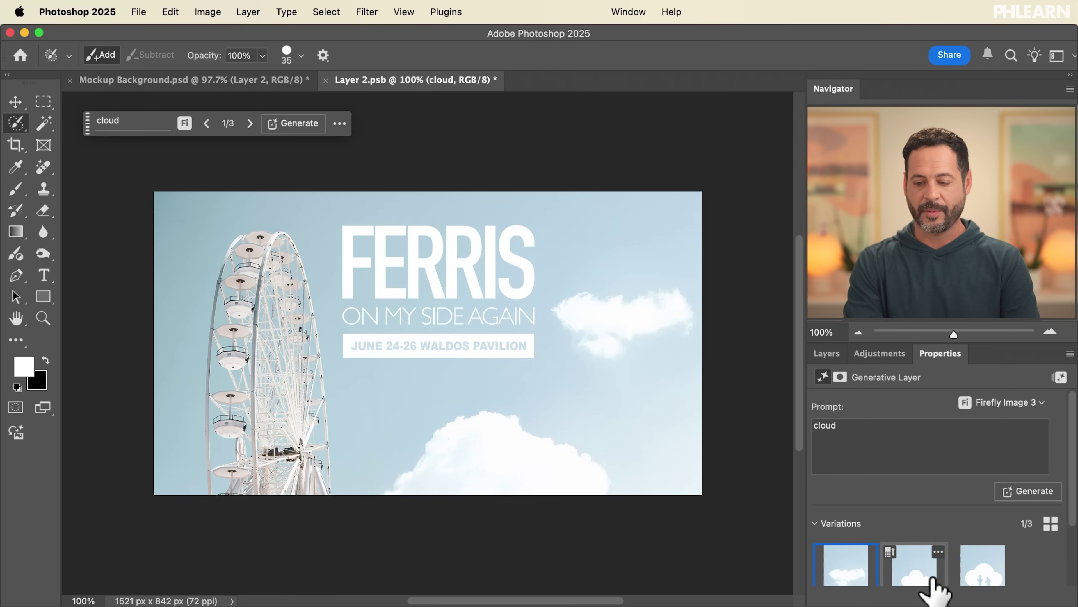
Compare the generated cloud variations, keep the first one, save Layer 2.psb and switch to the billboard mockup
{"action": "left_click", "coordinate": [919, 573]}
{"action": "left_click", "coordinate": [828, 577]}
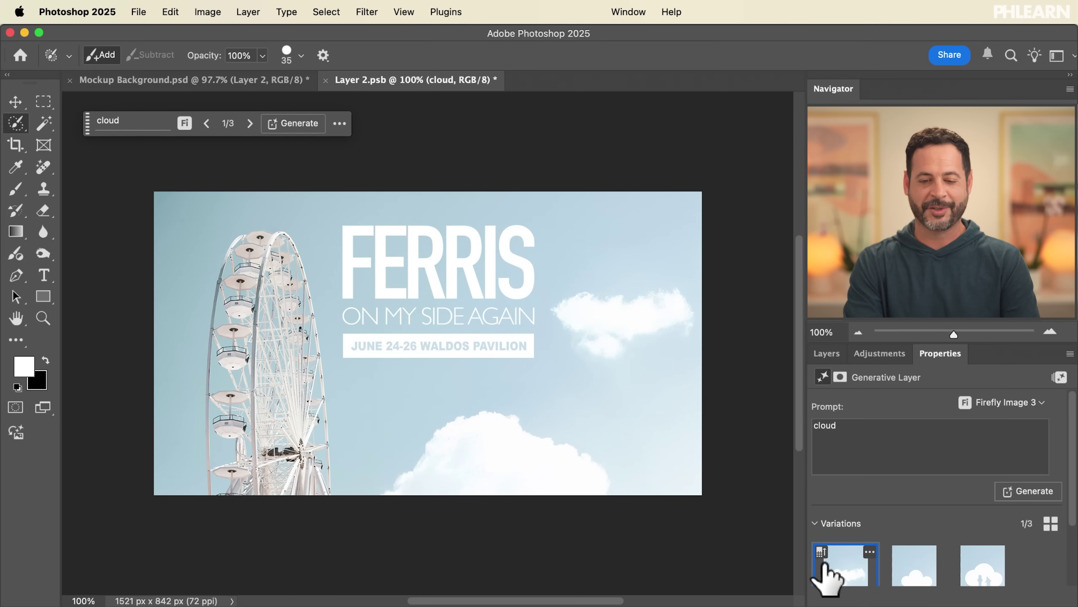
{"action": "key", "text": "super+s"}
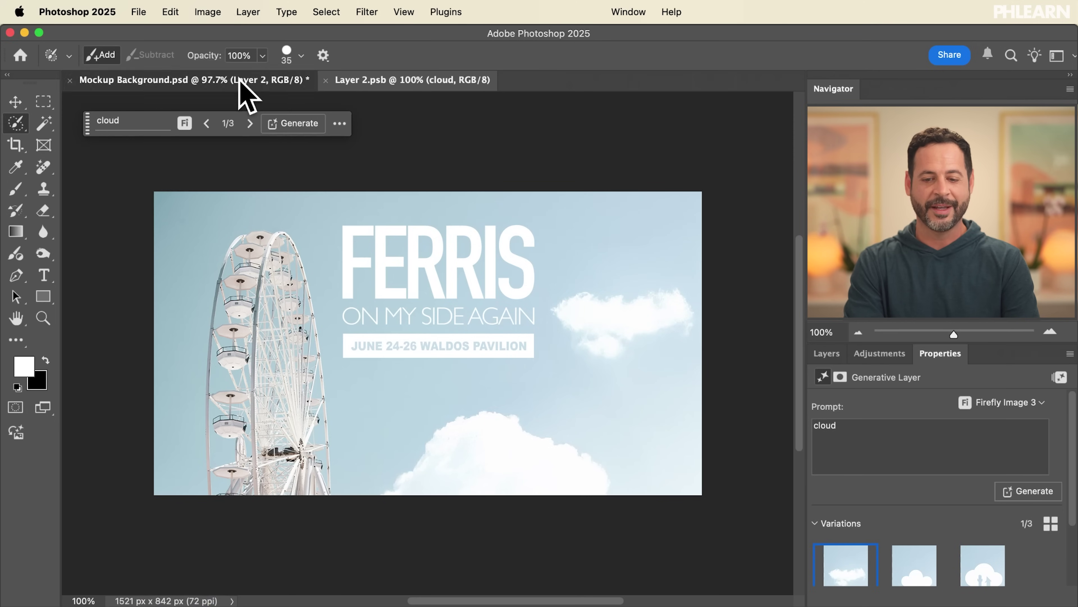
{"action": "left_click", "coordinate": [240, 81]}
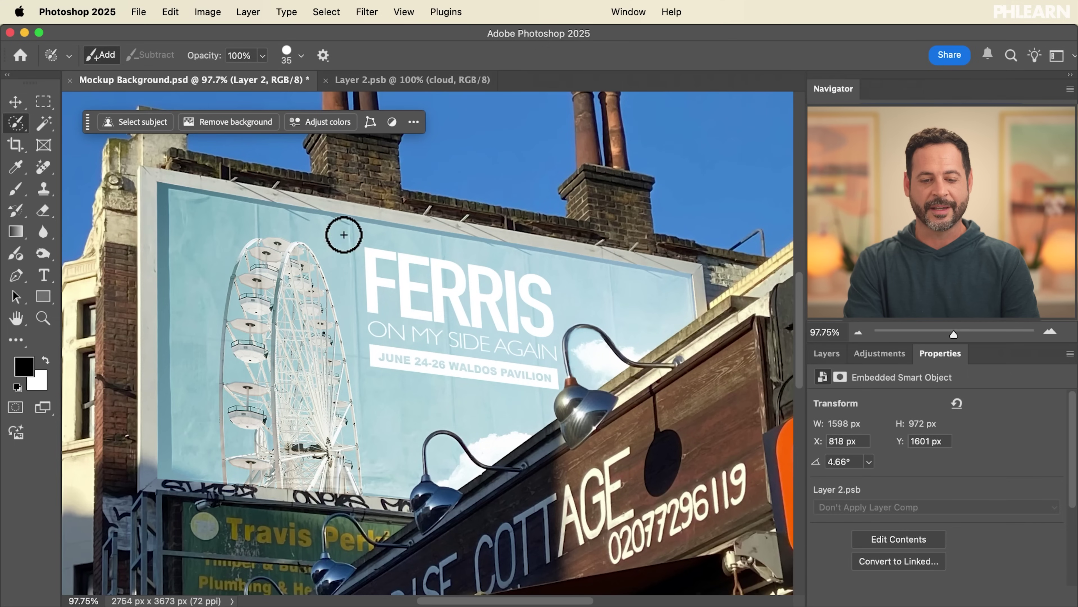
Examine the updated billboard artwork with the HS layer hidden and shown
{"action": "scroll", "coordinate": [343, 304], "scroll_direction": "down", "scroll_amount": 3}
{"action": "scroll", "coordinate": [343, 304], "scroll_direction": "left", "scroll_amount": 3}
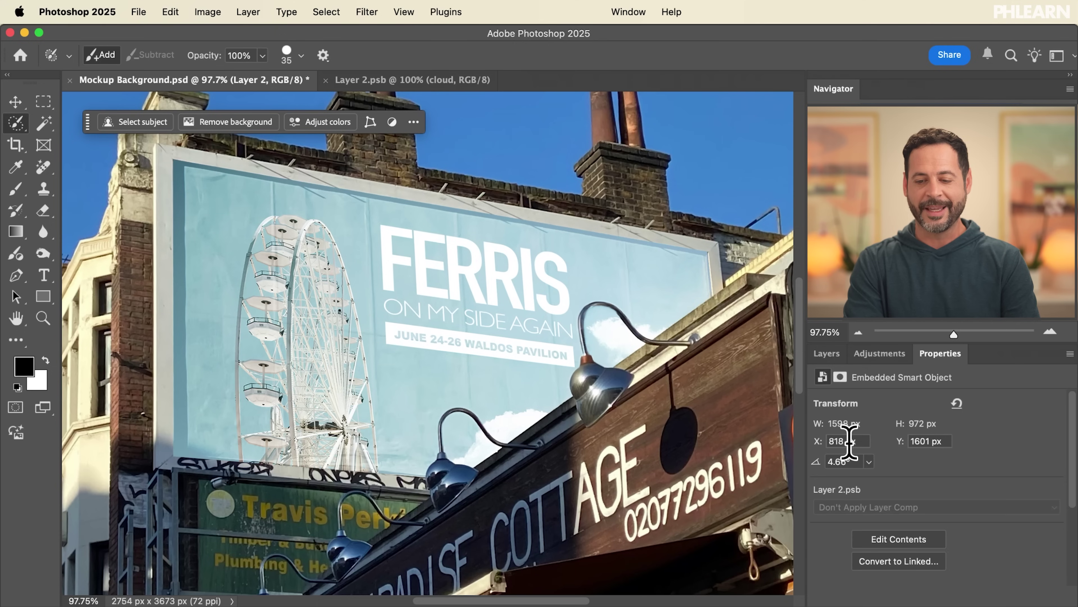
{"action": "left_click", "coordinate": [828, 354]}
{"action": "left_click", "coordinate": [816, 457]}
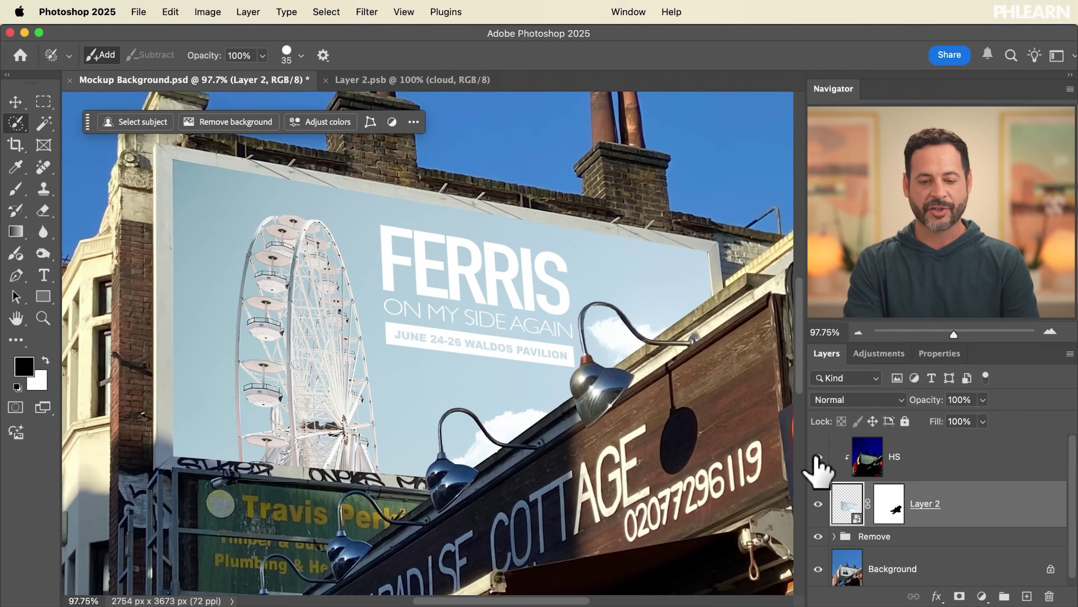
{"action": "left_click", "coordinate": [816, 456]}
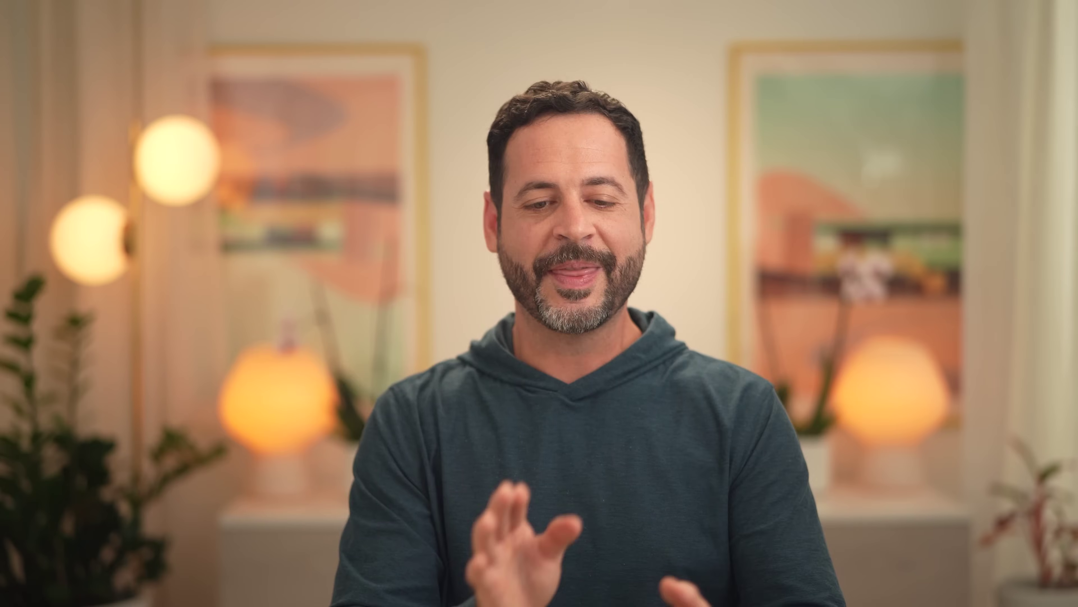